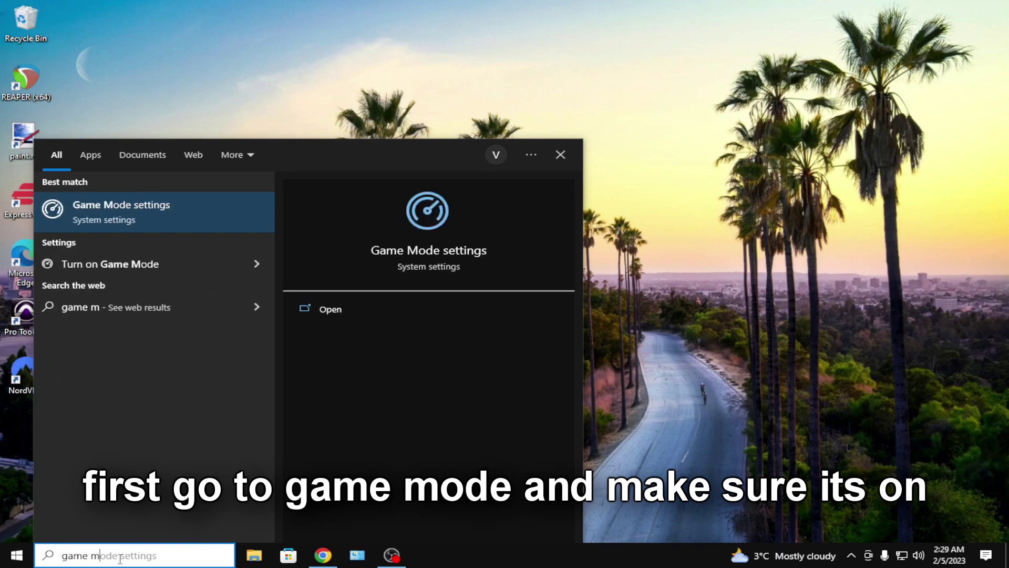
Open the Game Mode settings, go to the related Graphics settings and start browsing for a desktop app
{"action": "key", "text": "Return"}
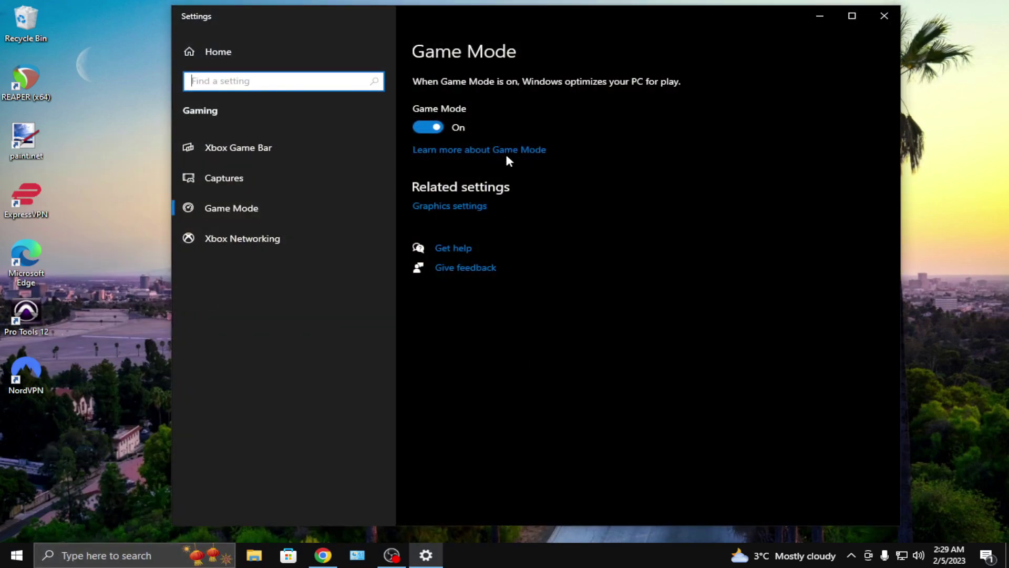
{"action": "left_click", "coordinate": [441, 207]}
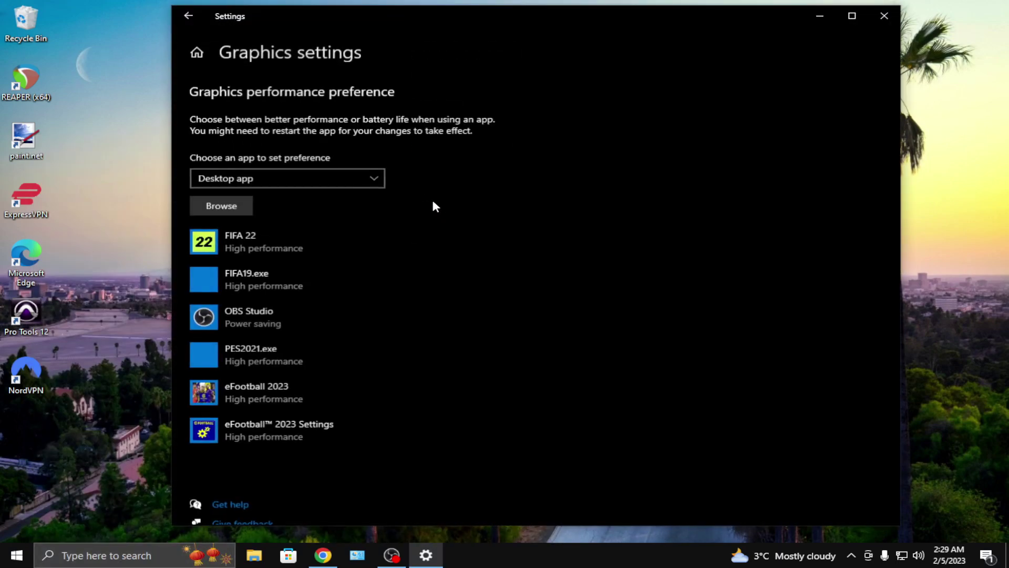
{"action": "left_click", "coordinate": [226, 209]}
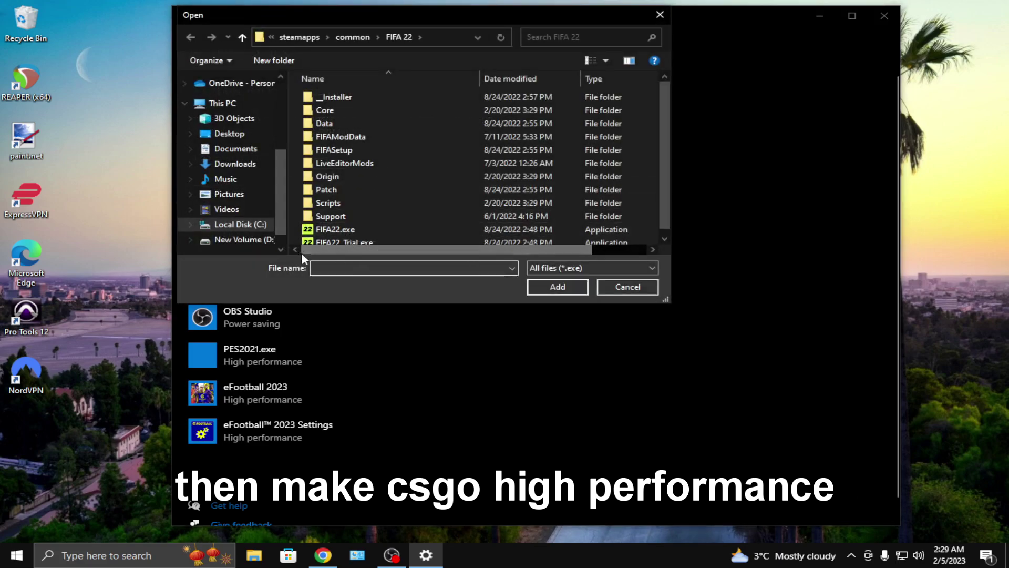
{"action": "left_click", "coordinate": [348, 38]}
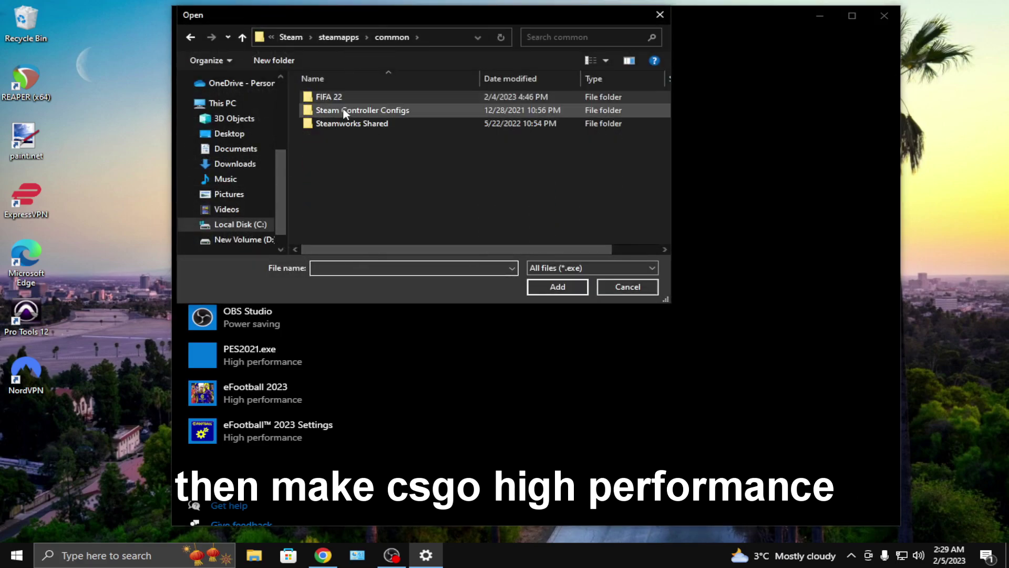
{"action": "left_click", "coordinate": [339, 37]}
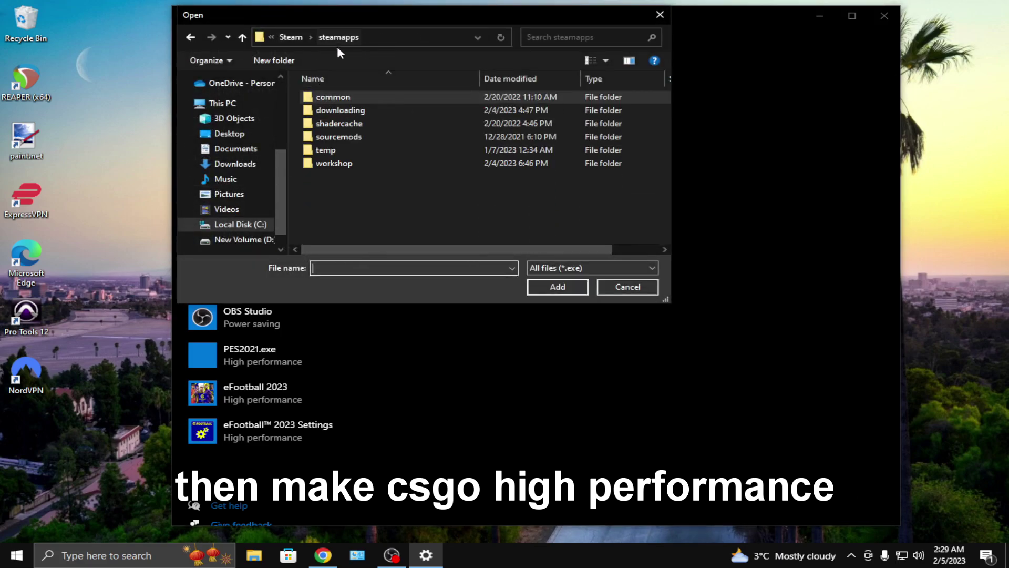
{"action": "double_click", "coordinate": [341, 98]}
Add csgo.exe from D:\SteamLibrary\steamapps\common\Counter-Strike Global Offensive to the graphics performance list
{"action": "scroll", "coordinate": [268, 210], "scroll_direction": "down", "scroll_amount": 1}
{"action": "left_click", "coordinate": [243, 219]}
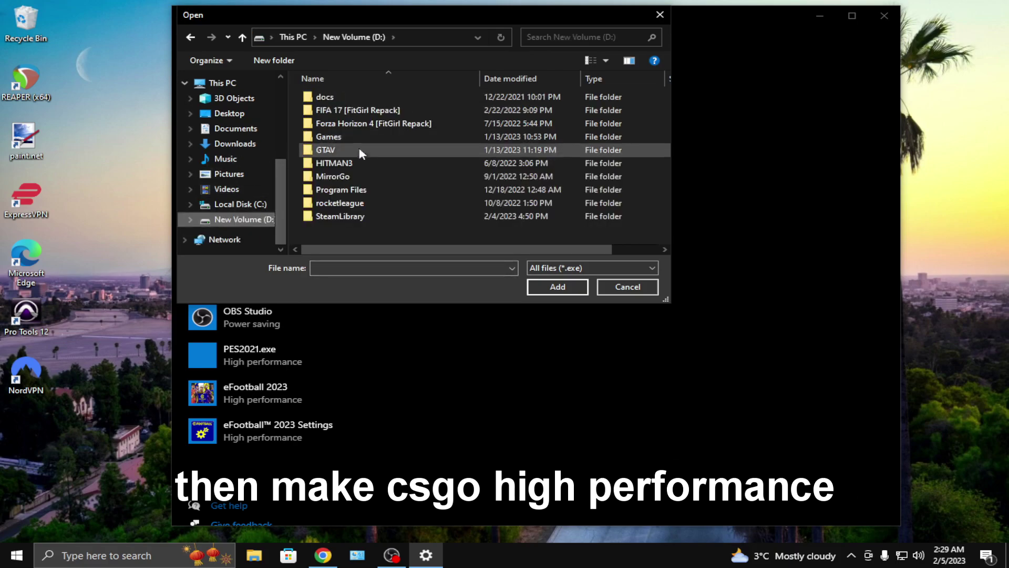
{"action": "double_click", "coordinate": [339, 216]}
{"action": "double_click", "coordinate": [342, 100]}
{"action": "double_click", "coordinate": [343, 99]}
{"action": "double_click", "coordinate": [346, 96]}
{"action": "left_click", "coordinate": [341, 163]}
{"action": "left_click", "coordinate": [557, 287]}
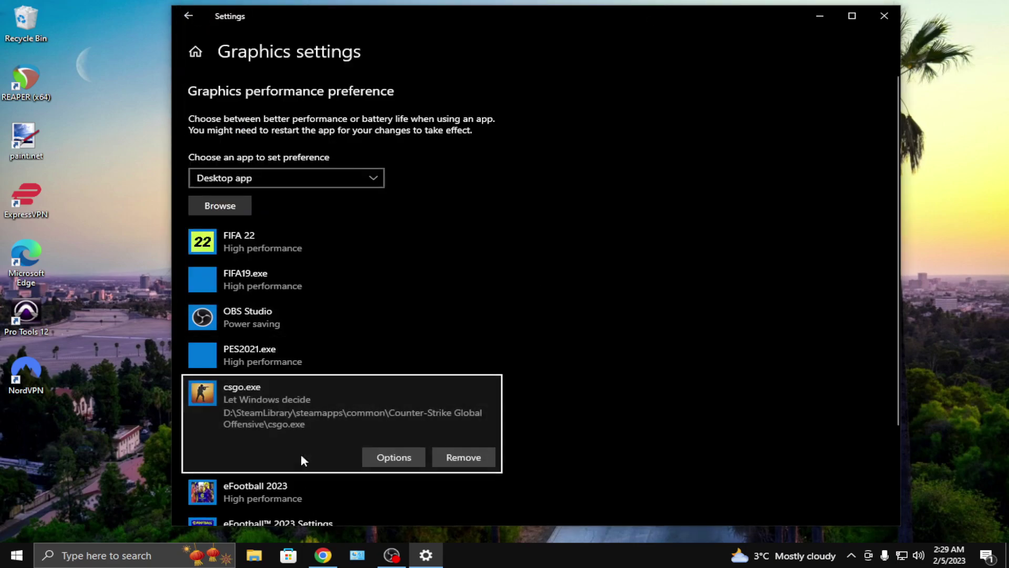
Set the graphics preference of csgo.exe to High performance, save it and close the settings window
{"action": "left_click", "coordinate": [389, 457]}
{"action": "left_click", "coordinate": [416, 294]}
{"action": "left_click", "coordinate": [431, 339]}
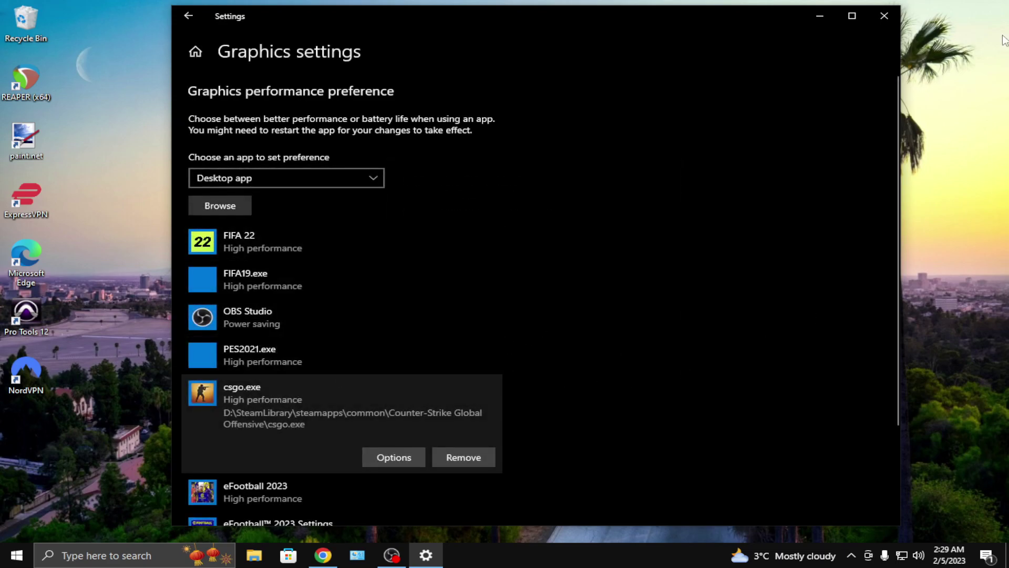
{"action": "left_click", "coordinate": [884, 16]}
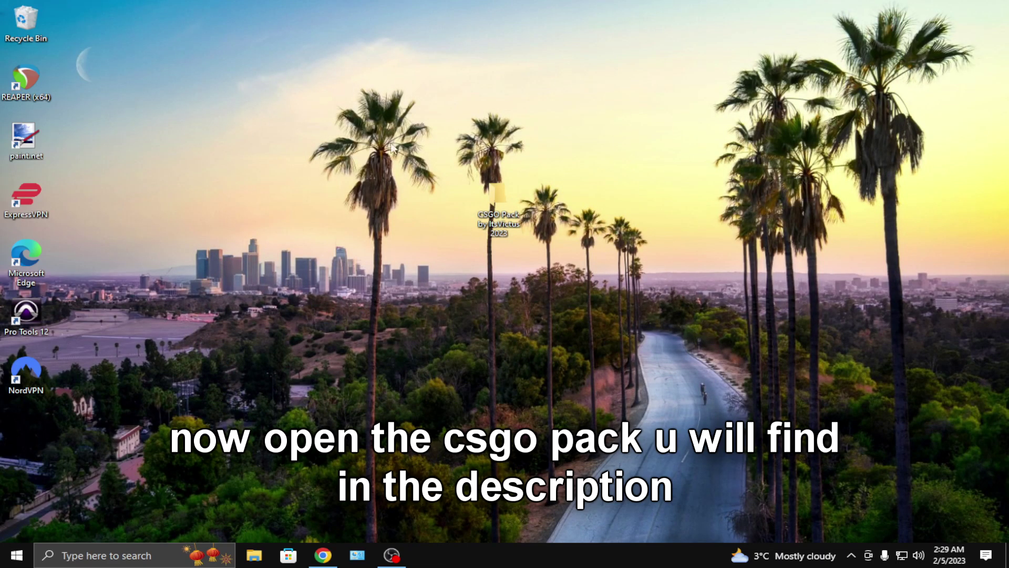
In the CSGO Pack desktop folder, open Optimizations, CSGO Config, Low End and copy all three files
{"action": "double_click", "coordinate": [498, 202]}
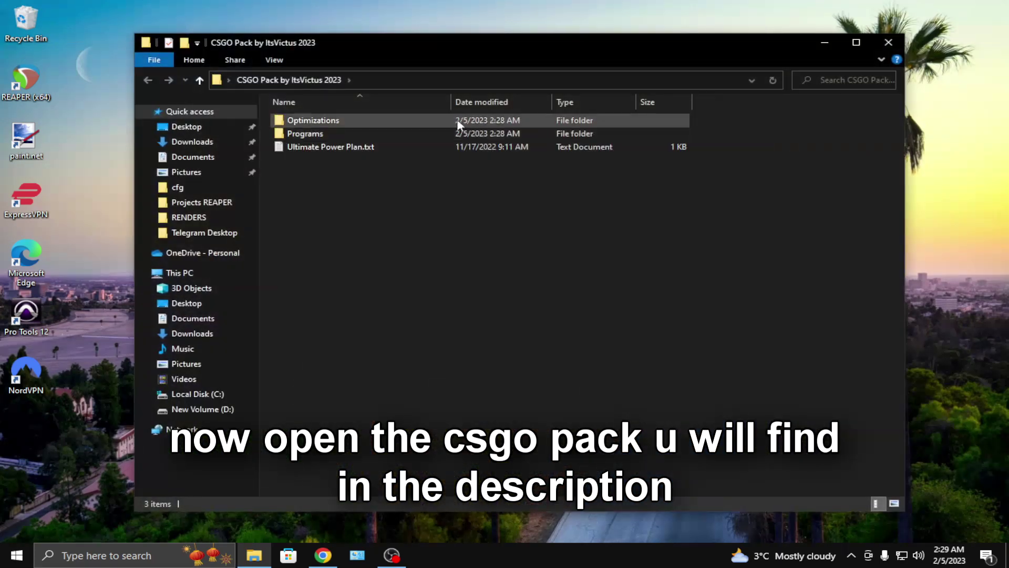
{"action": "double_click", "coordinate": [428, 118]}
{"action": "double_click", "coordinate": [349, 121]}
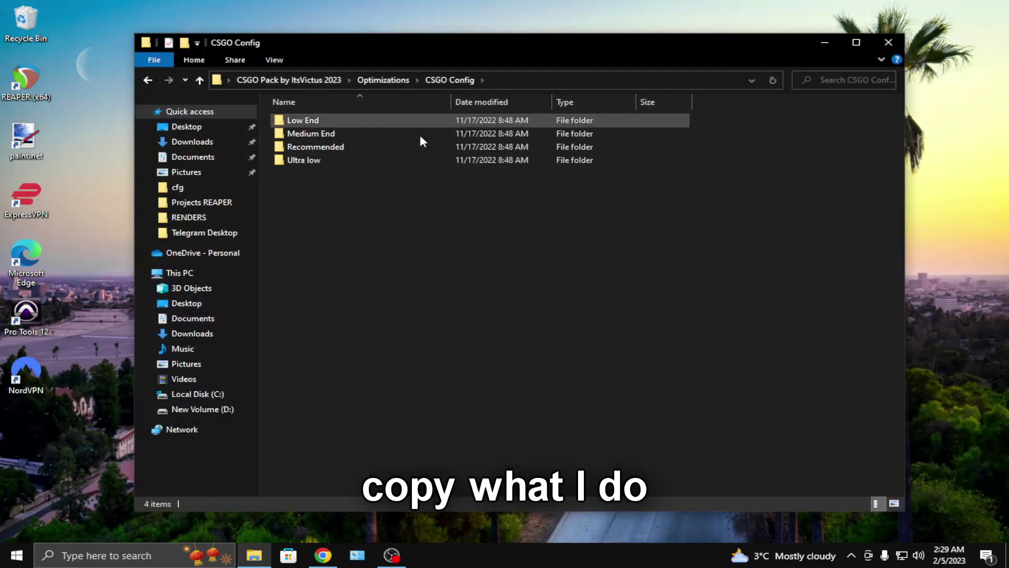
{"action": "double_click", "coordinate": [347, 118]}
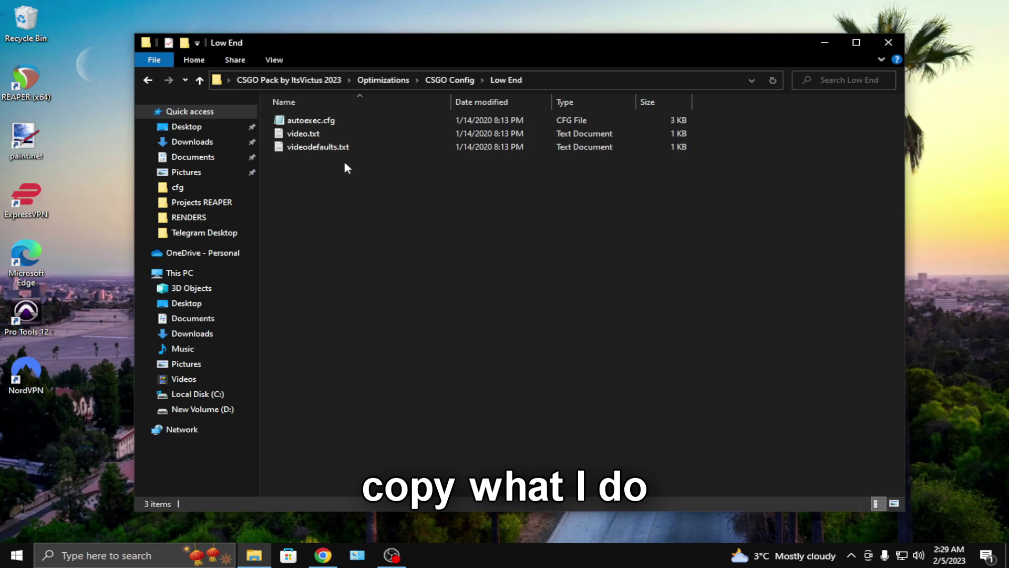
{"action": "left_click_drag", "start_coordinate": [338, 176], "coordinate": [333, 107]}
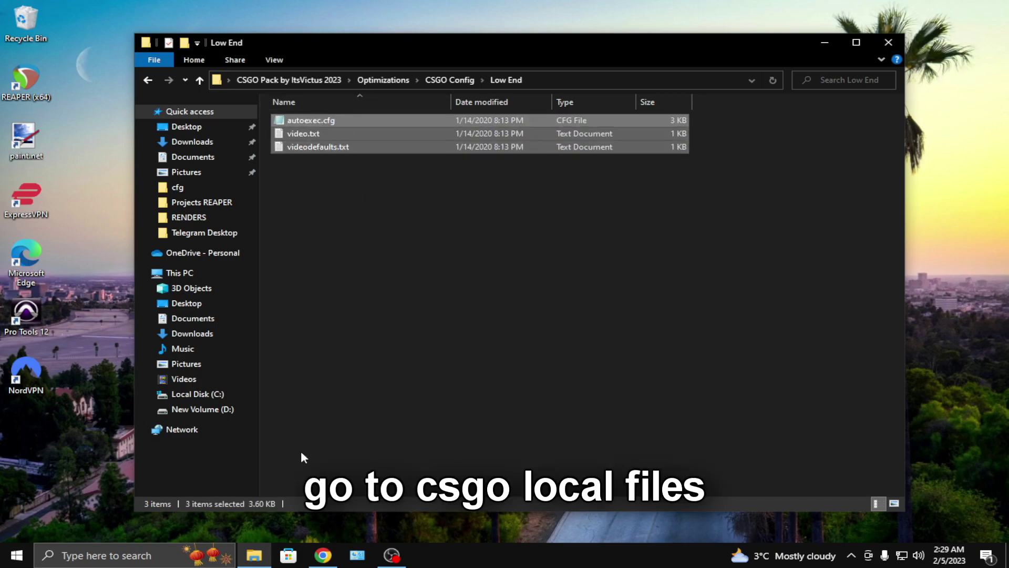
Switch to Steam by searching for it in Windows, and close its startup pop-up window
{"action": "left_click", "coordinate": [128, 562]}
{"action": "type", "text": "steam"}
{"action": "left_click", "coordinate": [150, 209]}
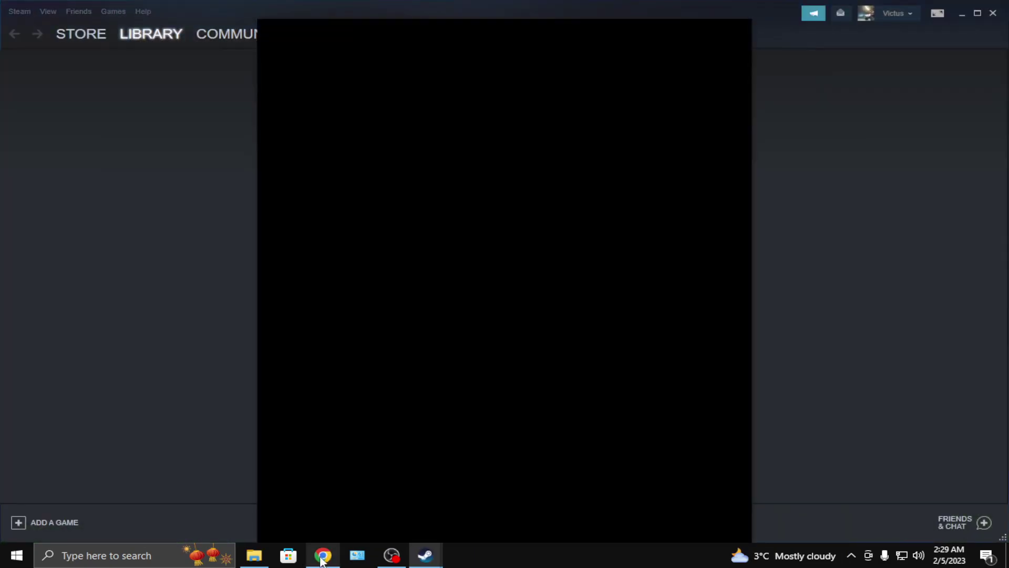
{"action": "mouse_move", "coordinate": [374, 462]}
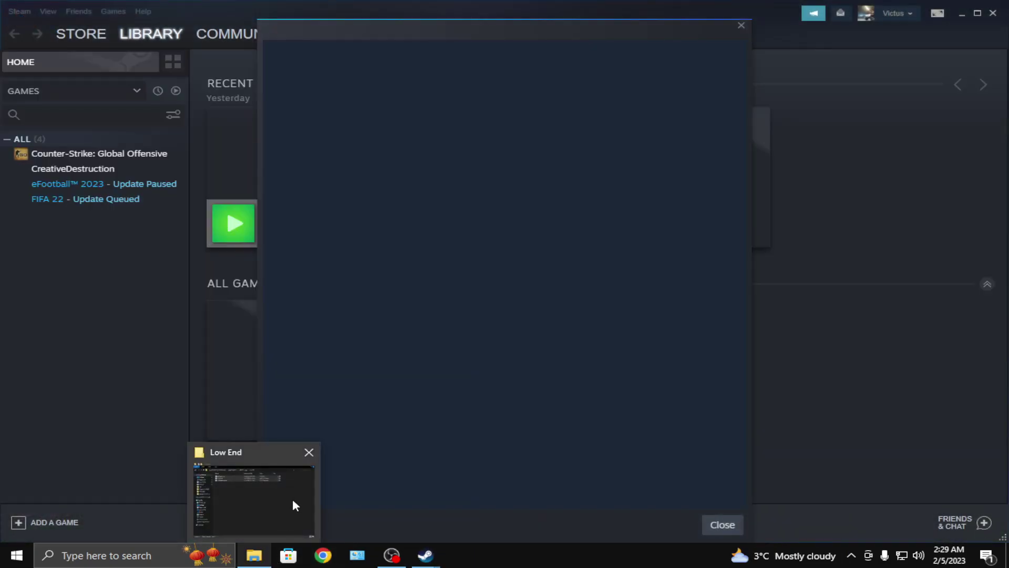
{"action": "left_click", "coordinate": [723, 524]}
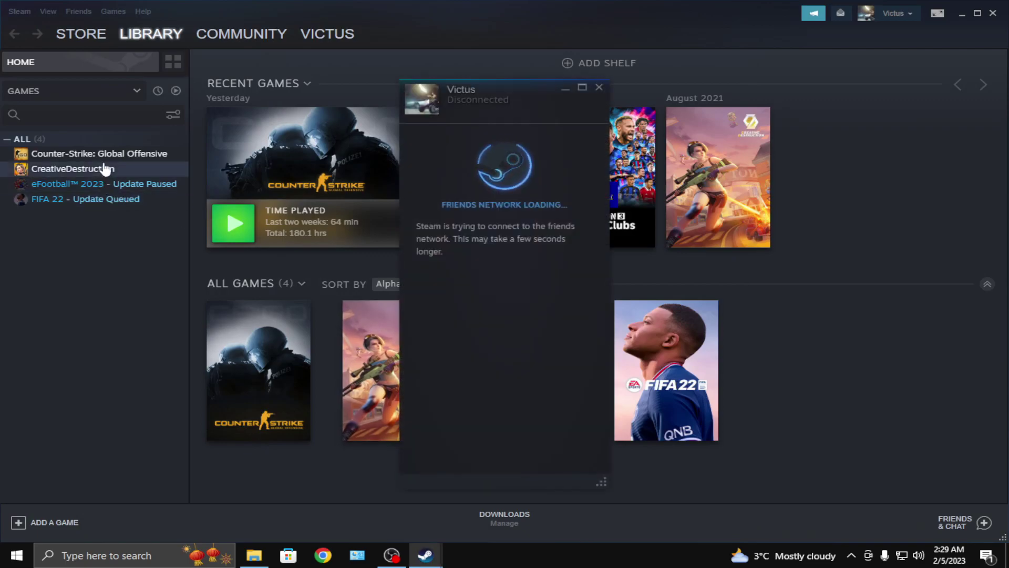
Open the Counter-Strike: Global Offensive page in the library and dismiss the friends list window
{"action": "left_click", "coordinate": [126, 155]}
{"action": "left_click", "coordinate": [915, 268]}
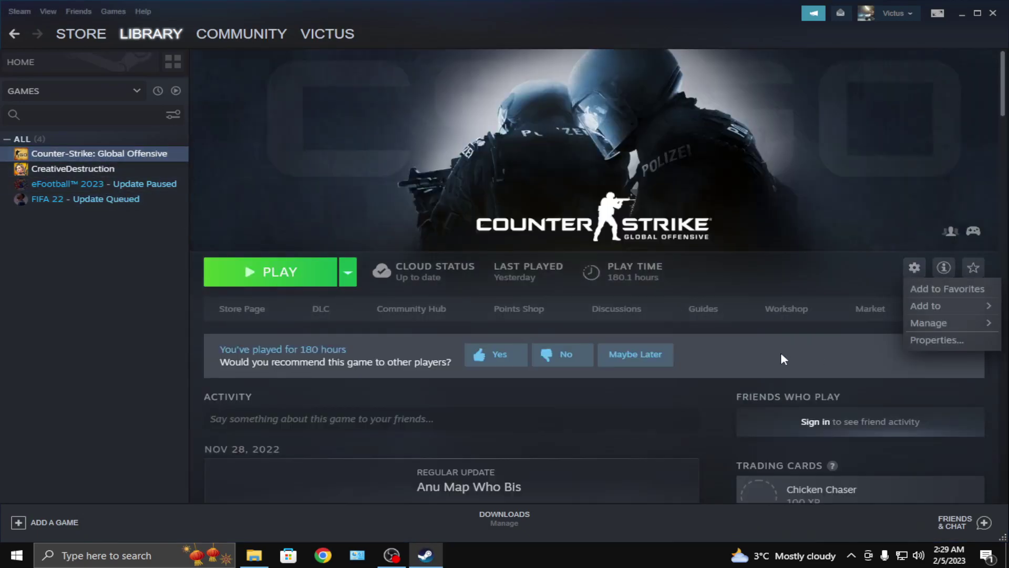
{"action": "left_click", "coordinate": [940, 341]}
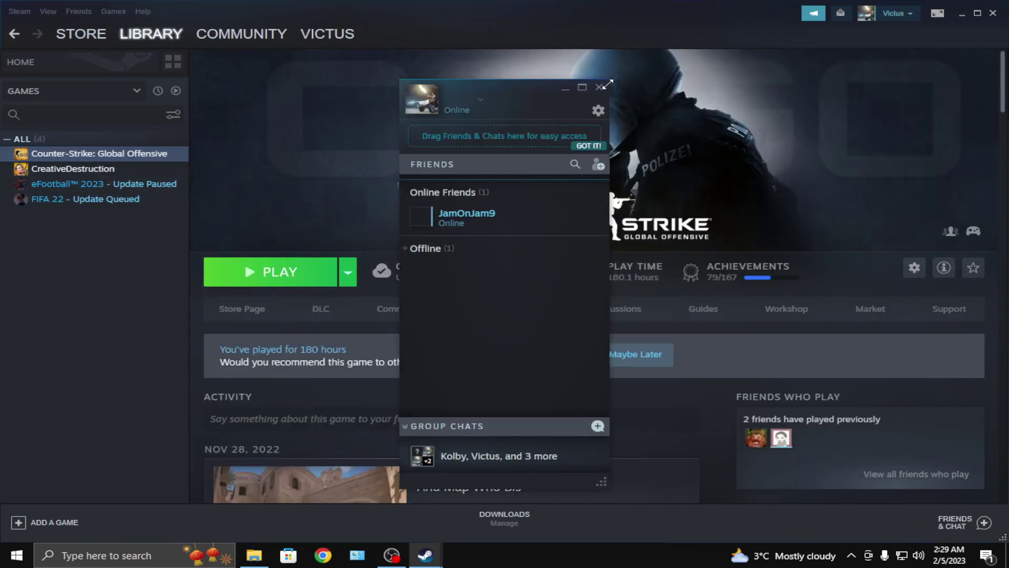
{"action": "double_click", "coordinate": [616, 81]}
{"action": "left_click", "coordinate": [994, 13]}
{"action": "left_click", "coordinate": [908, 268]}
{"action": "left_click", "coordinate": [909, 338]}
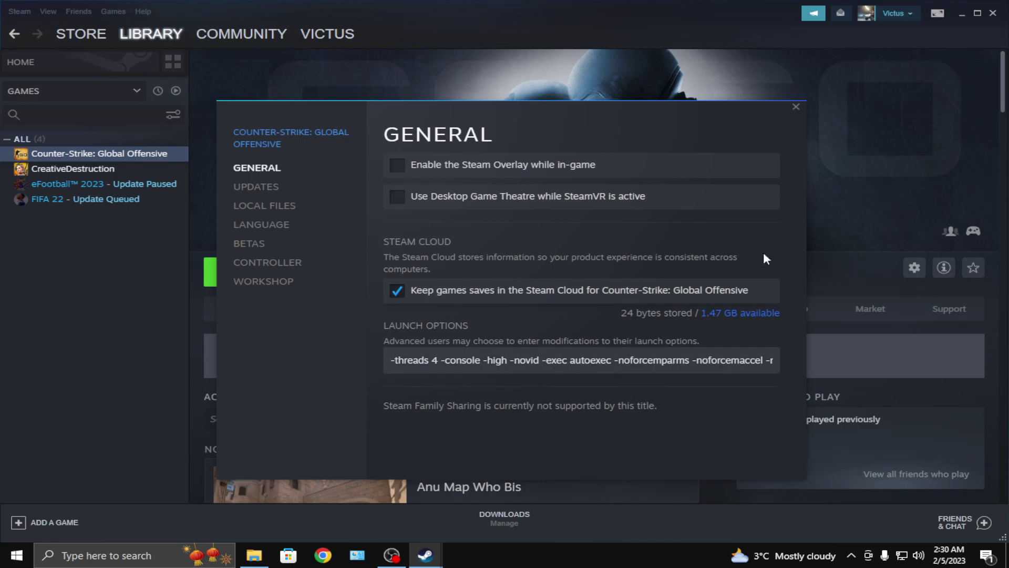
{"action": "left_click", "coordinate": [795, 107]}
{"action": "left_click", "coordinate": [912, 278]}
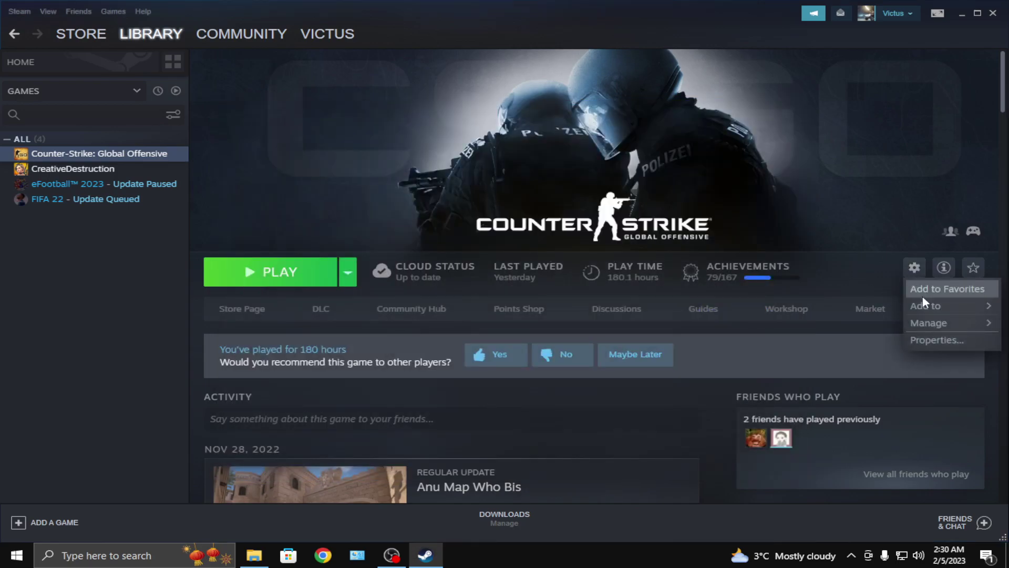
{"action": "mouse_move", "coordinate": [926, 321]}
{"action": "left_click", "coordinate": [867, 340]}
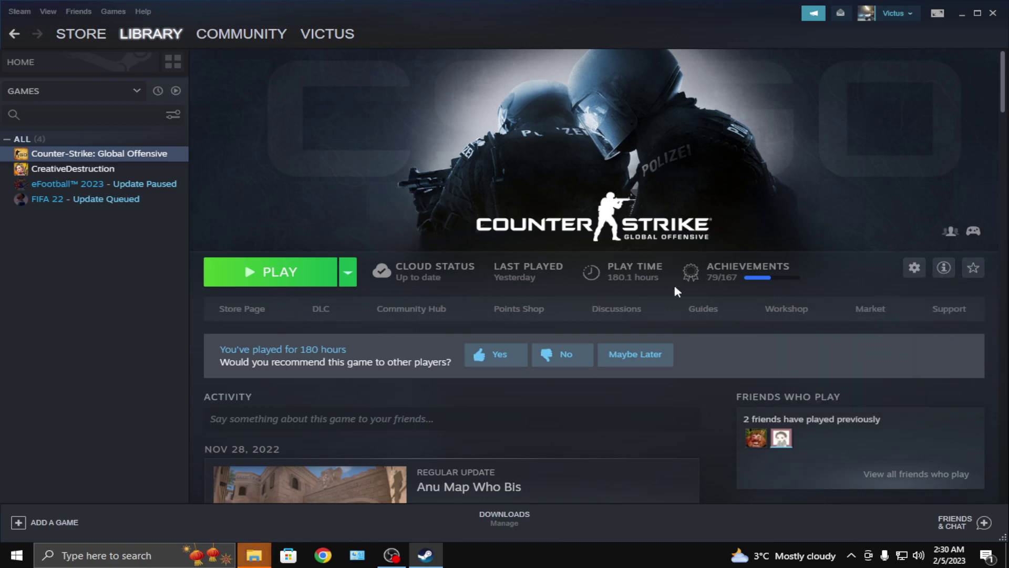
{"action": "left_click", "coordinate": [912, 272]}
{"action": "mouse_move", "coordinate": [925, 322]}
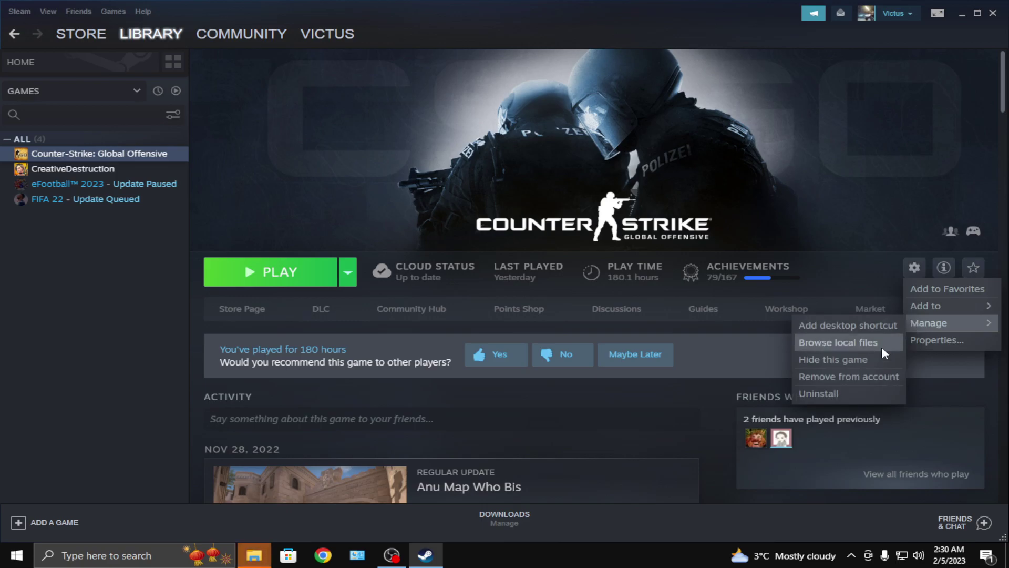
{"action": "left_click", "coordinate": [865, 346]}
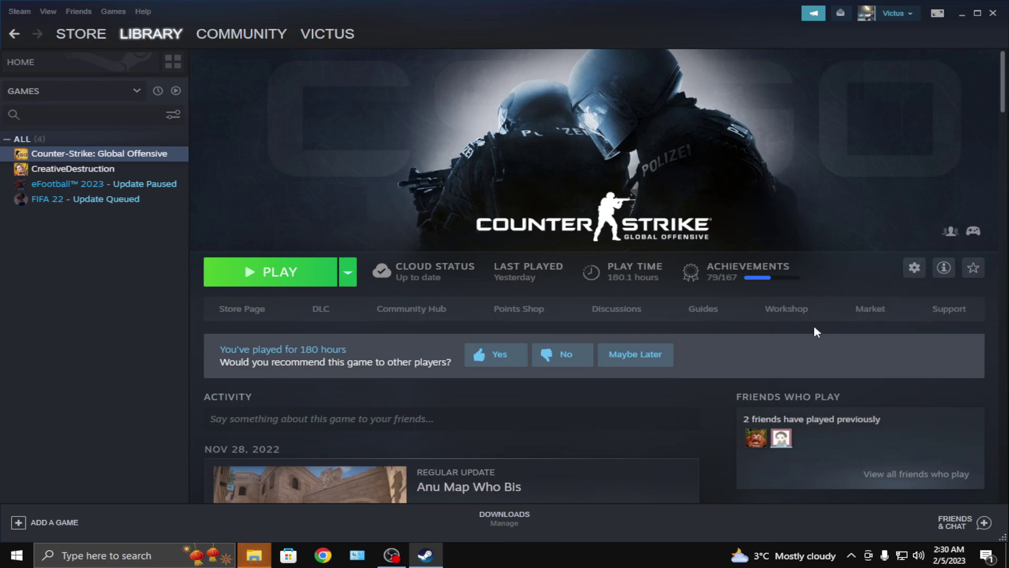
{"action": "mouse_move", "coordinate": [254, 555]}
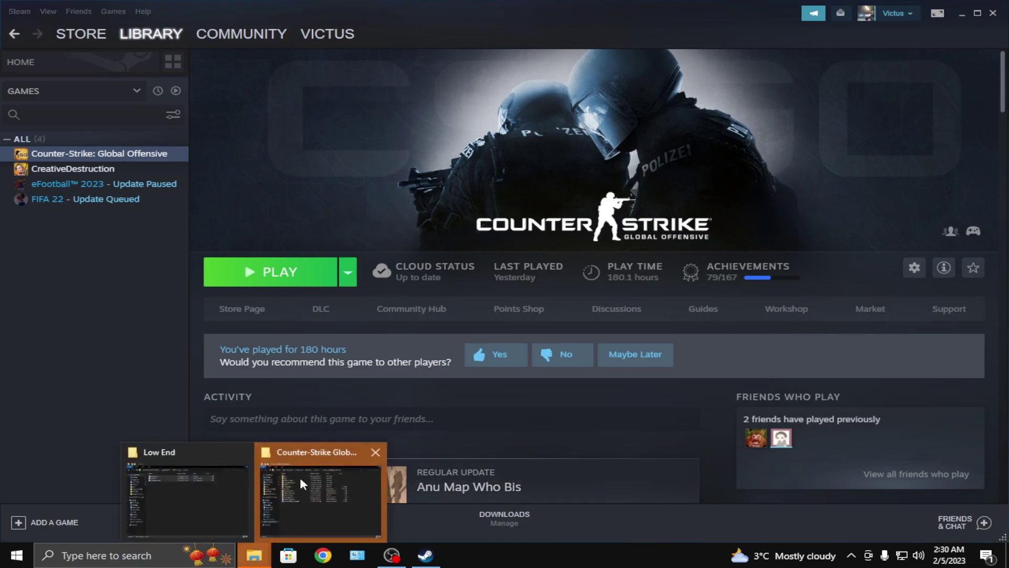
{"action": "left_click", "coordinate": [376, 453]}
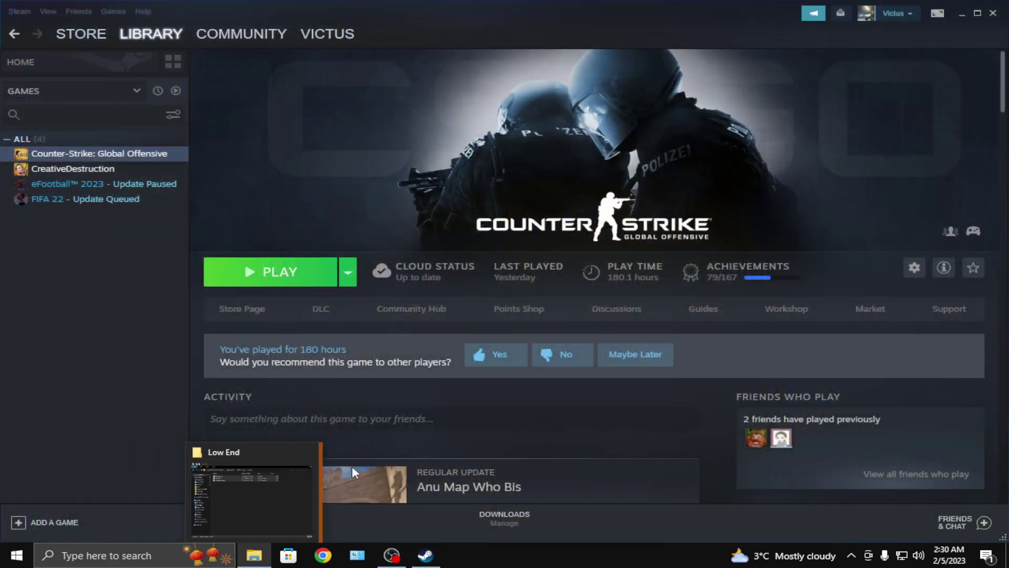
Browse the local files of Counter-Strike: Global Offensive and open the cfg folder inside csgo
{"action": "left_click", "coordinate": [914, 269]}
{"action": "mouse_move", "coordinate": [928, 323]}
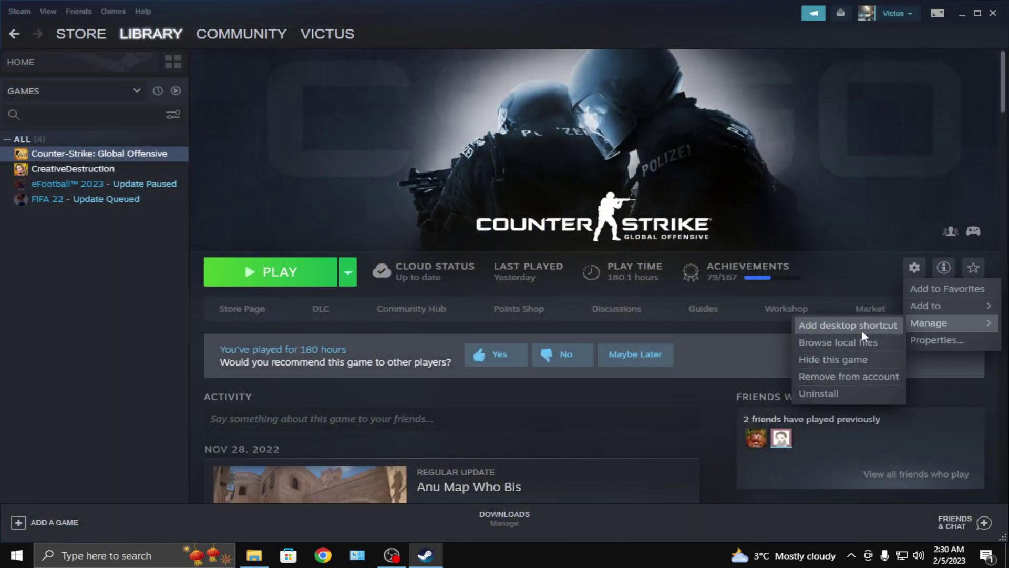
{"action": "left_click", "coordinate": [862, 343]}
{"action": "left_click", "coordinate": [318, 489]}
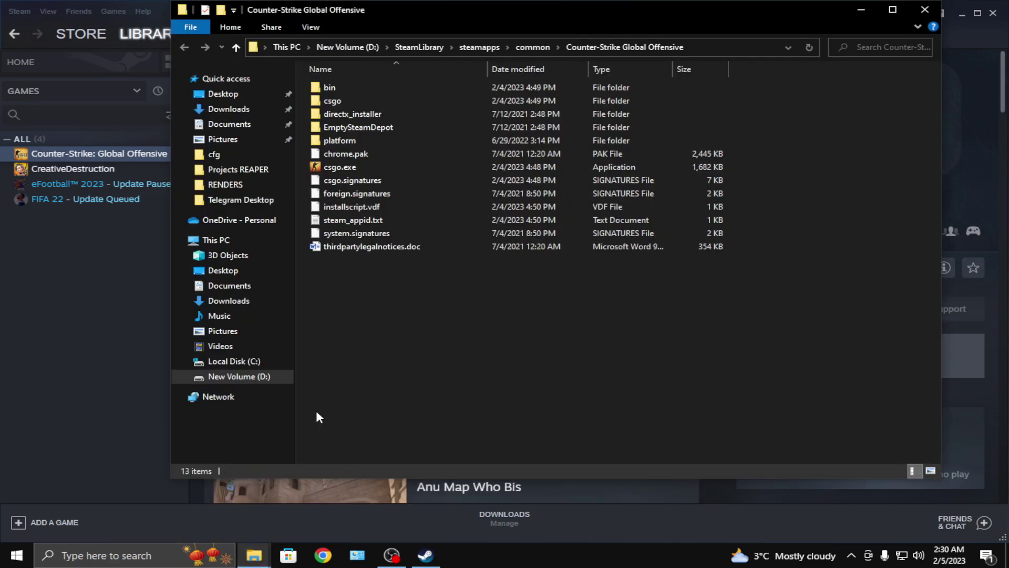
{"action": "double_click", "coordinate": [328, 101]}
{"action": "double_click", "coordinate": [328, 102]}
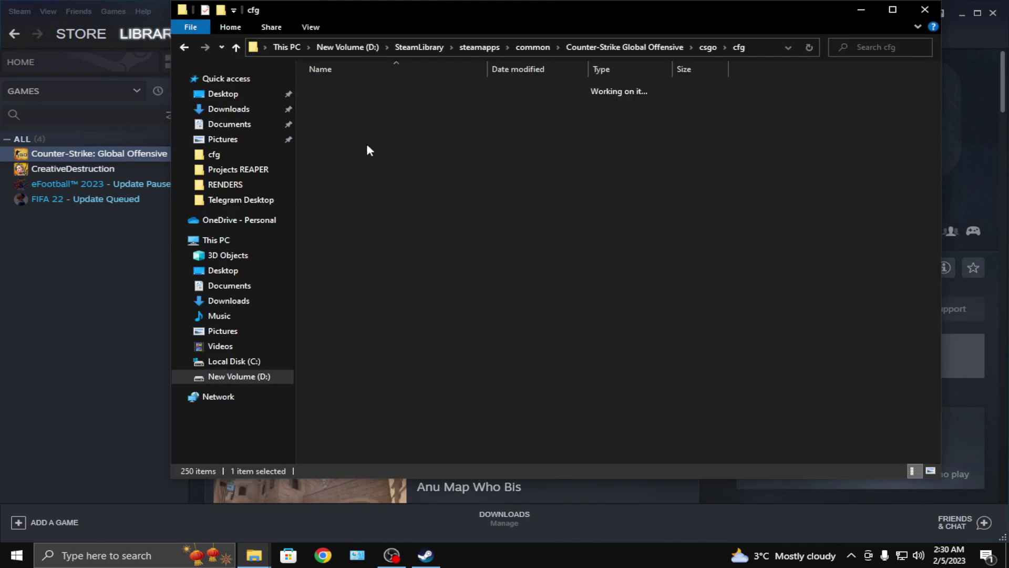
Paste the copied Low End files into the cfg folder, replacing the files with the same names, and close the folder window
{"action": "right_click", "coordinate": [766, 161]}
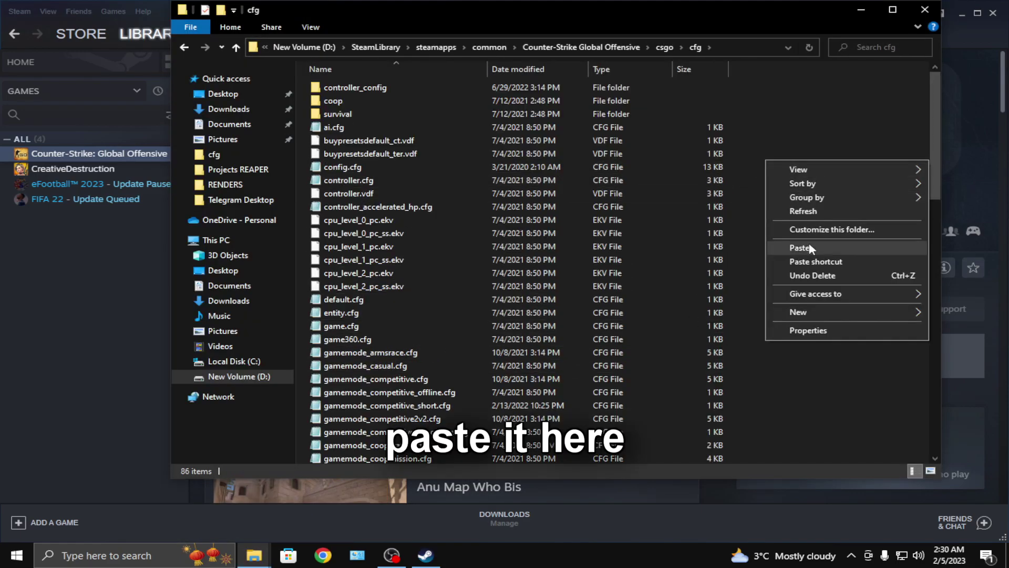
{"action": "left_click", "coordinate": [809, 248]}
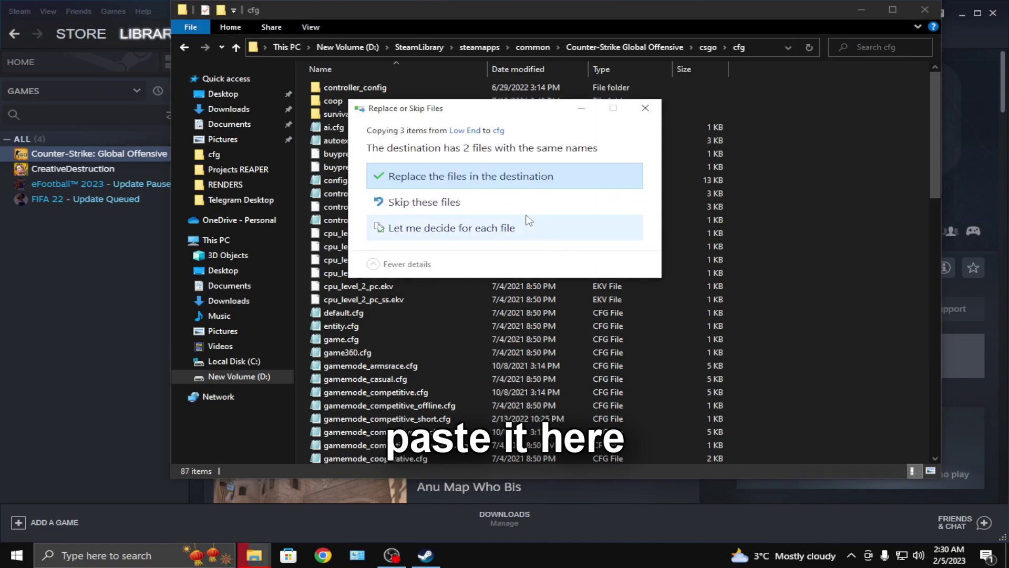
{"action": "left_click", "coordinate": [519, 181]}
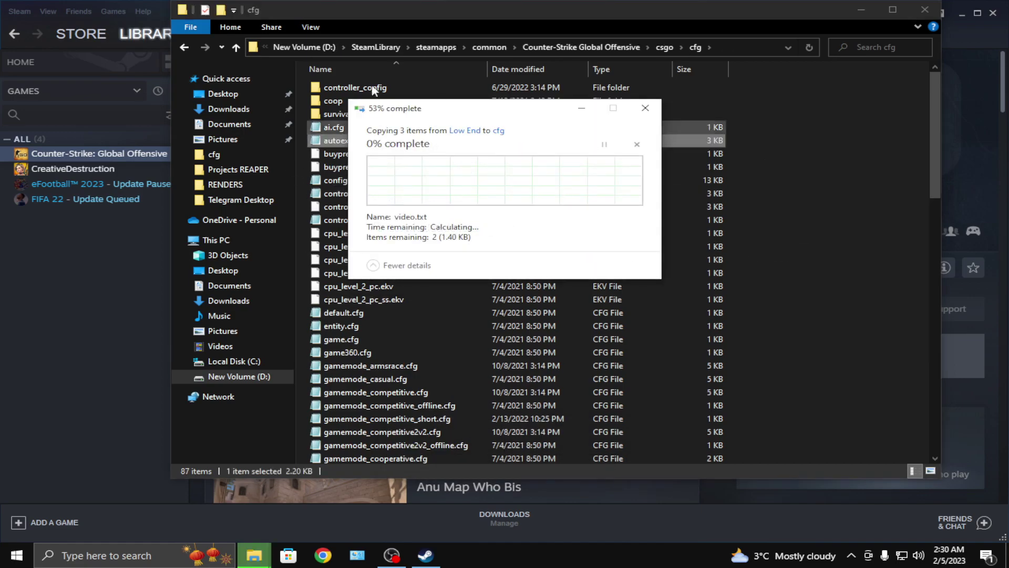
{"action": "left_click", "coordinate": [925, 9]}
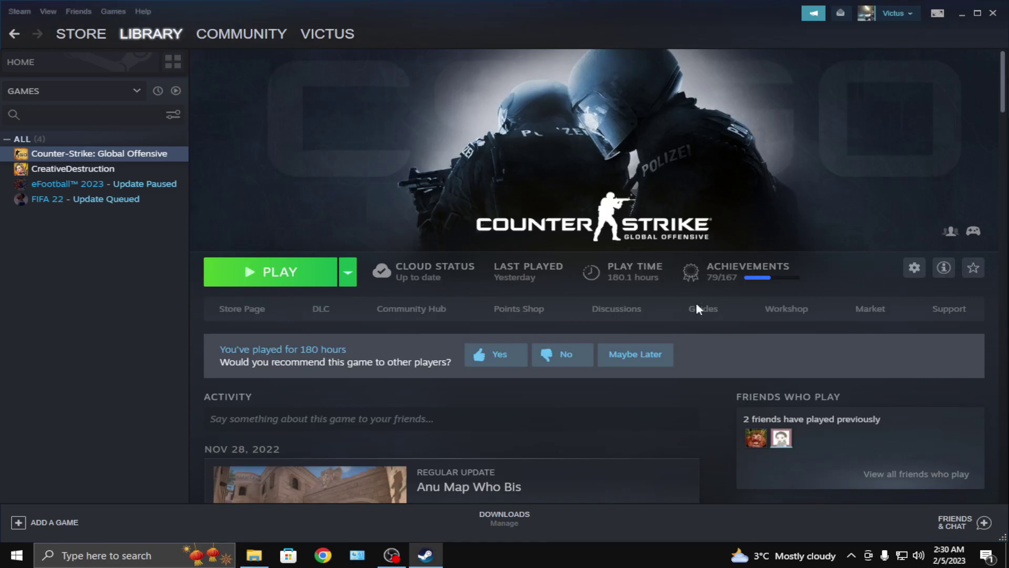
Return to the pack's Optimizations folder, open CSGO Priority and add CsgoHighPriority.reg to the registry
{"action": "left_click", "coordinate": [254, 555]}
{"action": "left_click", "coordinate": [386, 200]}
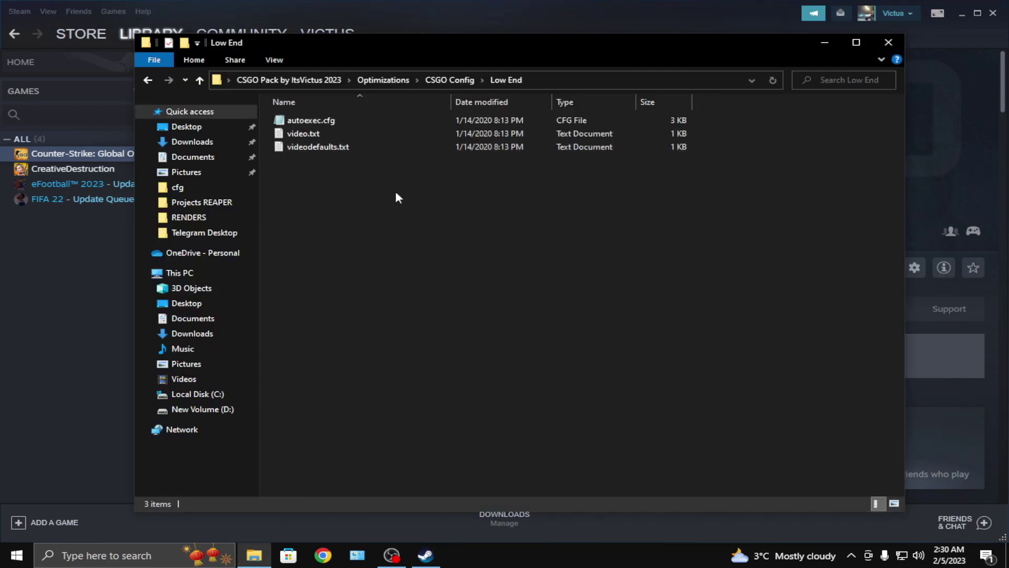
{"action": "left_click", "coordinate": [385, 83]}
{"action": "double_click", "coordinate": [339, 133]}
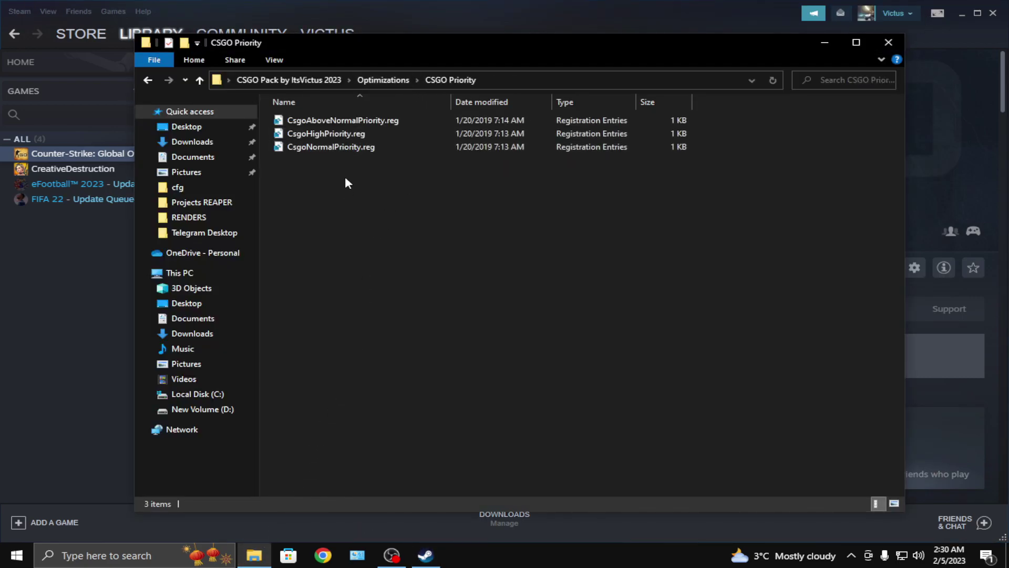
{"action": "double_click", "coordinate": [354, 134]}
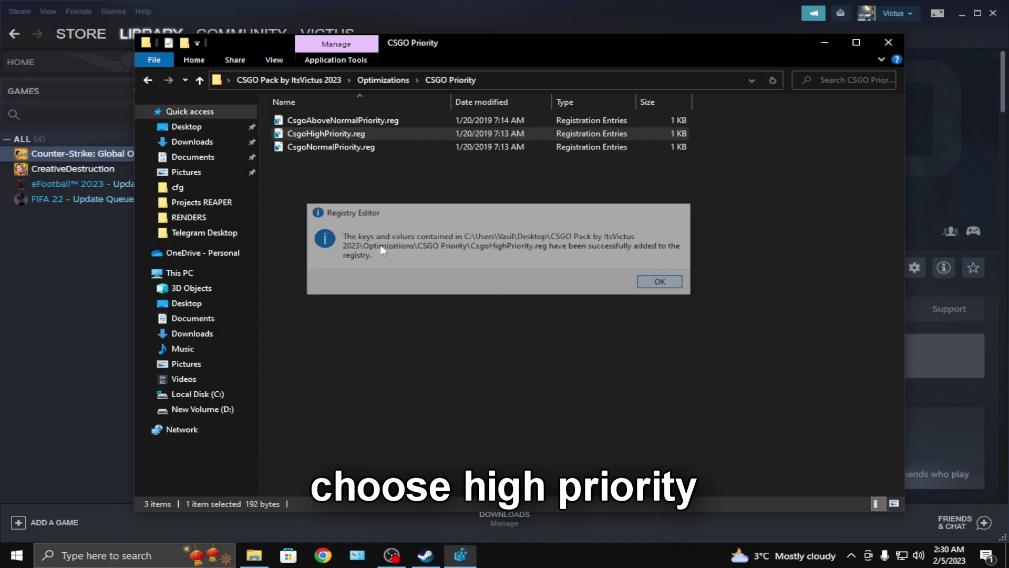
Dismiss the registry message, open the Reg Files folder in Optimizations and run Low End Pc Optimization.reg
{"action": "key", "text": "Return"}
{"action": "left_click", "coordinate": [382, 81]}
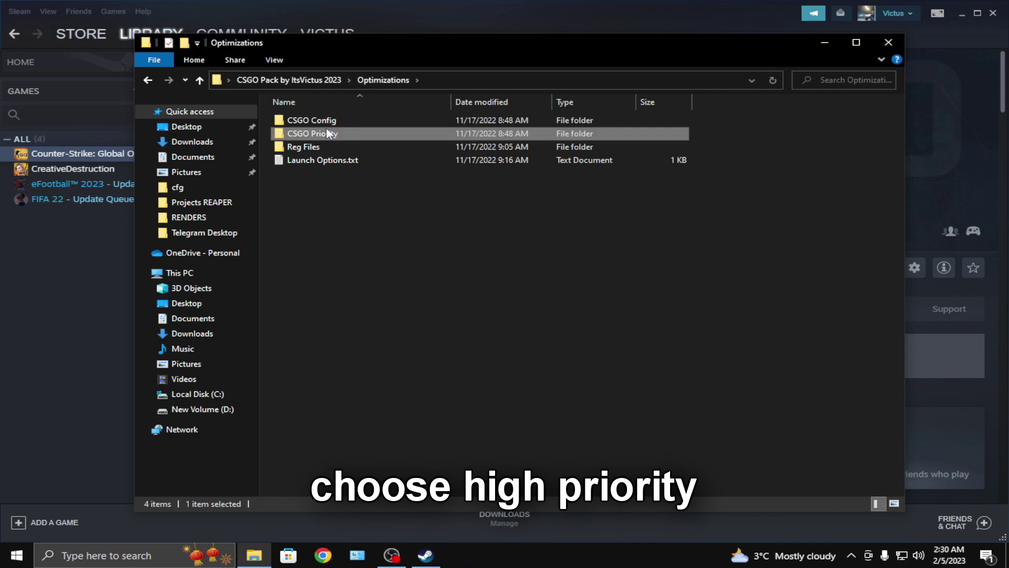
{"action": "double_click", "coordinate": [325, 142]}
{"action": "left_click_drag", "start_coordinate": [339, 268], "coordinate": [351, 116]}
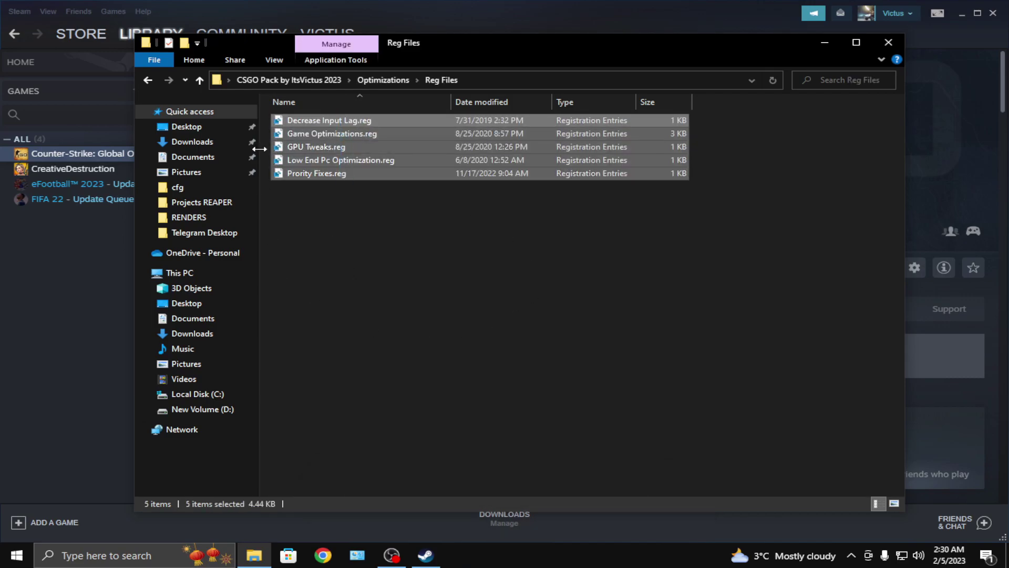
{"action": "left_click", "coordinate": [312, 184]}
{"action": "left_click", "coordinate": [310, 161]}
{"action": "double_click", "coordinate": [310, 161]}
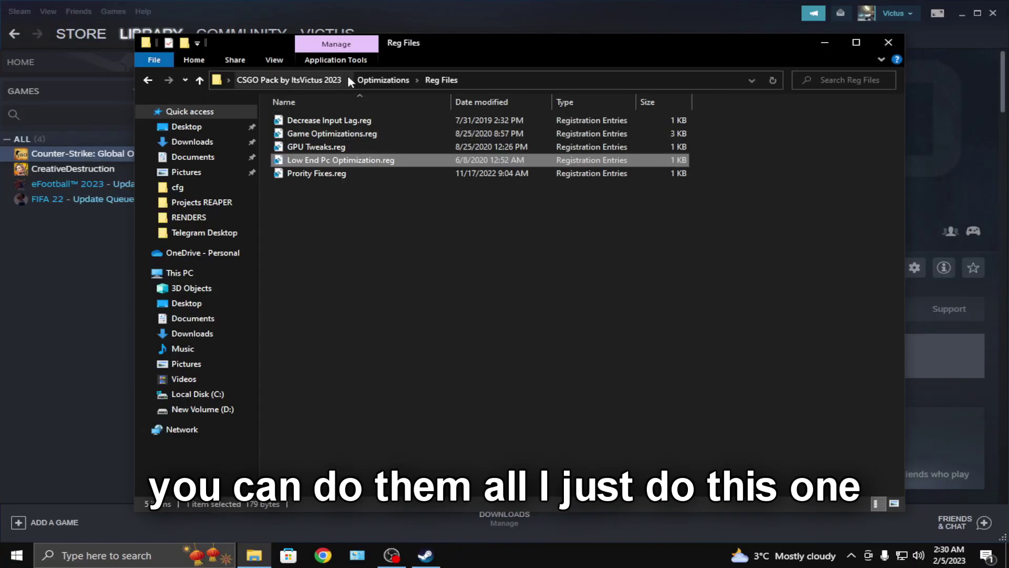
Open Launch Options.txt from the pack's Optimizations folder, select the full launch options line through +mat_queue_mode 2, and close the file
{"action": "left_click", "coordinate": [295, 80]}
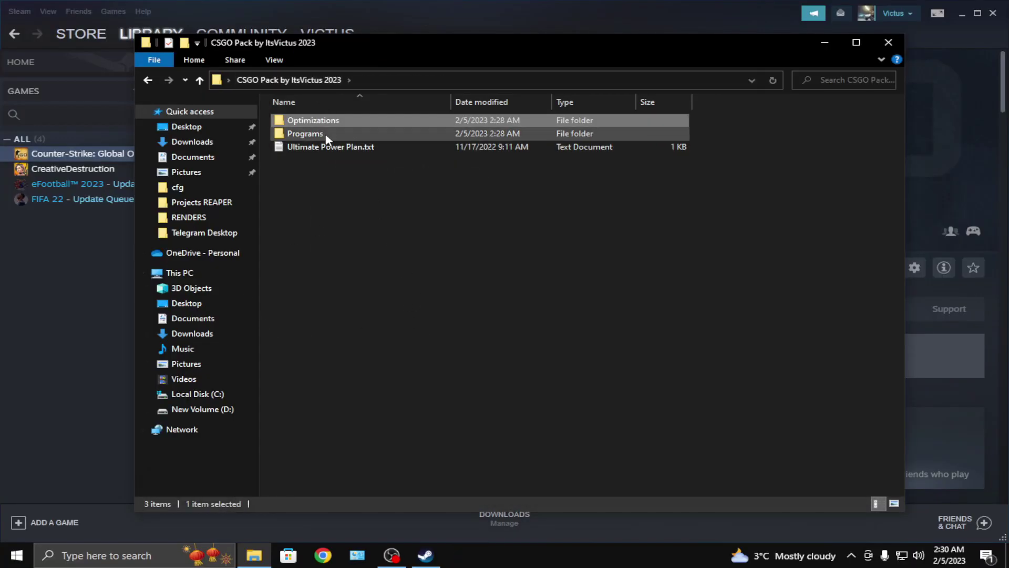
{"action": "double_click", "coordinate": [329, 134]}
{"action": "left_click", "coordinate": [322, 80]}
{"action": "left_click", "coordinate": [319, 146]}
{"action": "double_click", "coordinate": [316, 119]}
{"action": "double_click", "coordinate": [311, 159]}
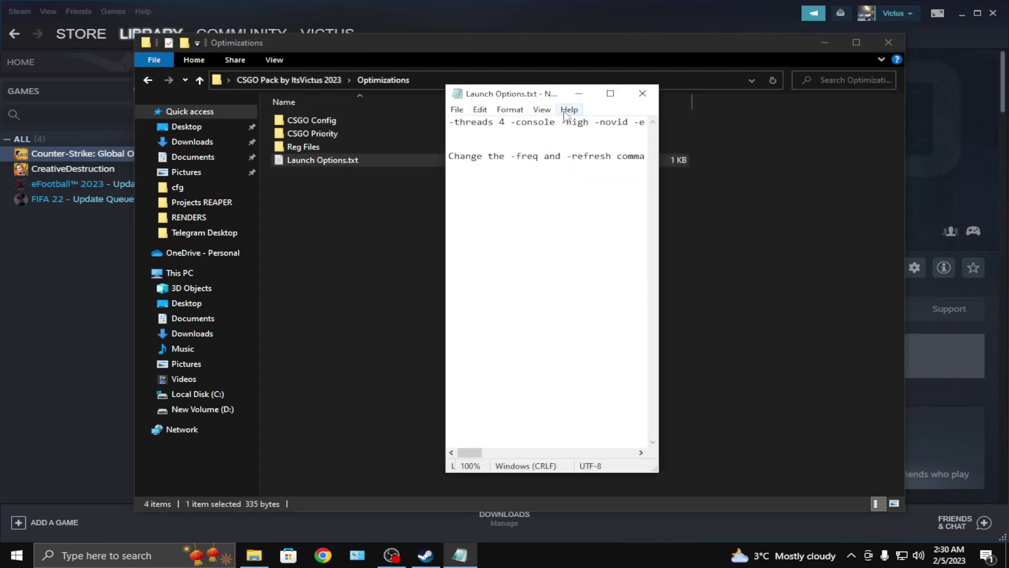
{"action": "left_click", "coordinate": [609, 94]}
{"action": "left_click_drag", "start_coordinate": [3, 37], "coordinate": [1005, 34]}
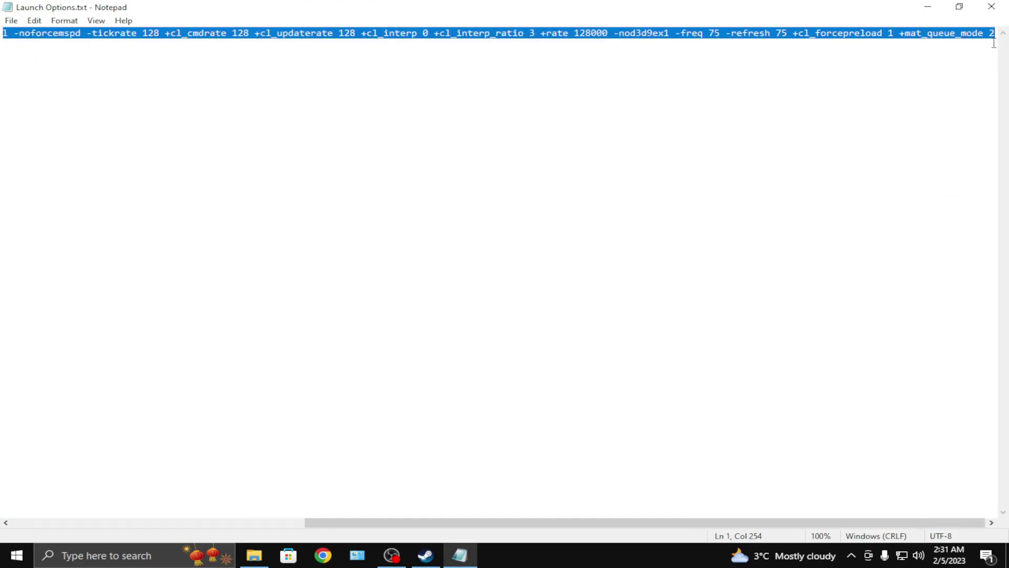
{"action": "left_click", "coordinate": [992, 6]}
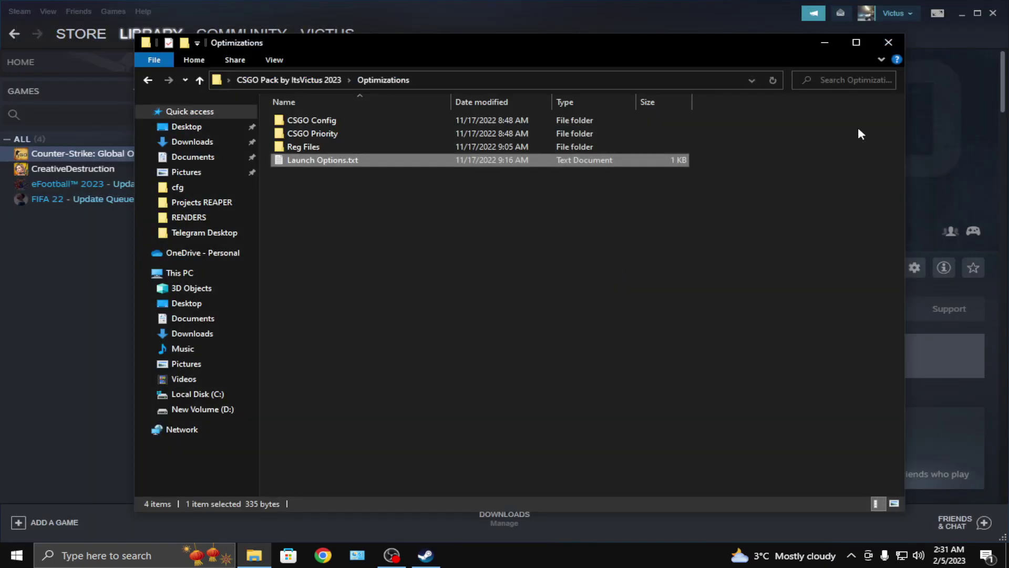
Open the properties of Counter-Strike: Global Offensive and read through its launch options line
{"action": "left_click", "coordinate": [922, 270]}
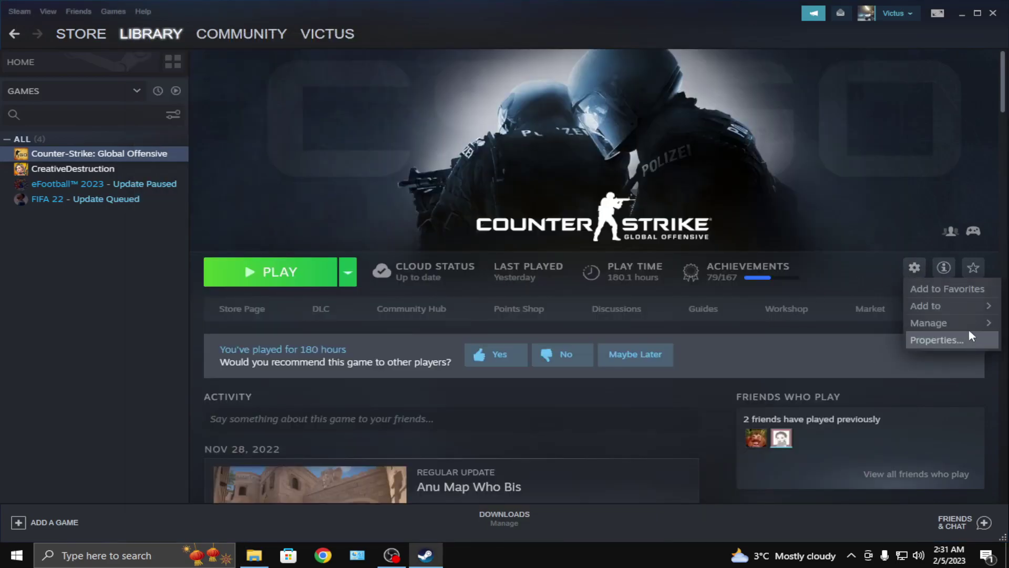
{"action": "left_click", "coordinate": [959, 339]}
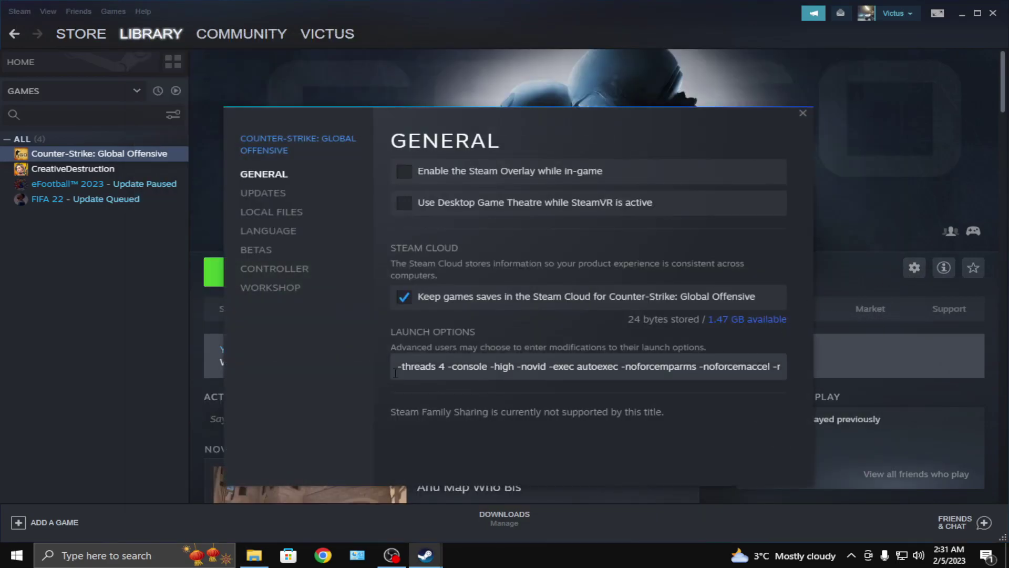
{"action": "left_click", "coordinate": [472, 366]}
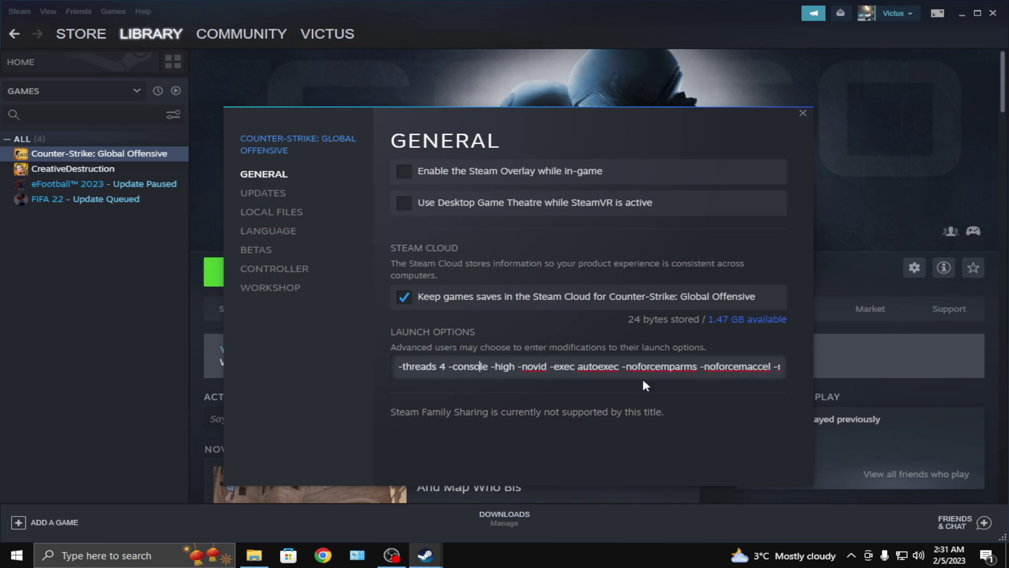
{"action": "key", "text": "Right"}
{"action": "key", "text": "Right"}
{"action": "key", "text": "Right"}
{"action": "key", "text": "Right"}
{"action": "key", "text": "Right"}
{"action": "key", "text": "Right"}
{"action": "key", "text": "Right"}
{"action": "key", "text": "Right"}
{"action": "key", "text": "Right"}
{"action": "key", "text": "Right"}
{"action": "key", "text": "Right"}
{"action": "key", "text": "Right"}
{"action": "key", "text": "Right"}
{"action": "key", "text": "Right"}
{"action": "key", "text": "Right"}
{"action": "key", "text": "Right"}
{"action": "key", "text": "Right"}
{"action": "key", "text": "Right"}
{"action": "key", "text": "Right"}
{"action": "key", "text": "Right"}
{"action": "key", "text": "Right"}
{"action": "key", "text": "Right"}
{"action": "key", "text": "Right"}
{"action": "key", "text": "Right"}
{"action": "key", "text": "Right"}
{"action": "key", "text": "Right"}
{"action": "key", "text": "Right"}
{"action": "key", "text": "Right"}
{"action": "key", "text": "Right"}
{"action": "key", "text": "Right"}
{"action": "key", "text": "Right"}
{"action": "key", "text": "Right"}
{"action": "key", "text": "Right"}
{"action": "key", "text": "Right"}
{"action": "key", "text": "Right"}
{"action": "key", "text": "Right"}
{"action": "key", "text": "Right"}
{"action": "key", "text": "Right"}
{"action": "key", "text": "Right"}
{"action": "key", "text": "Right"}
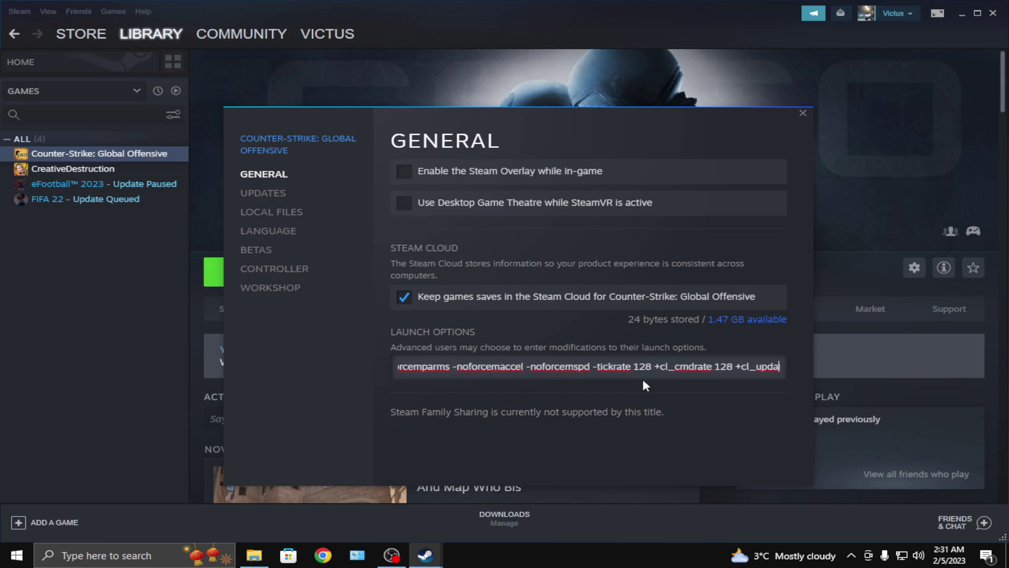
{"action": "key", "text": "Right"}
{"action": "key", "text": "Right"}
{"action": "key", "text": "Right"}
{"action": "key", "text": "Right"}
{"action": "key", "text": "Right"}
{"action": "key", "text": "Right"}
{"action": "key", "text": "Right"}
{"action": "key", "text": "Right"}
{"action": "key", "text": "Right"}
{"action": "key", "text": "Right"}
{"action": "key", "text": "Right"}
{"action": "key", "text": "Right"}
{"action": "key", "text": "Right"}
{"action": "key", "text": "Right"}
{"action": "key", "text": "Right"}
{"action": "key", "text": "Right"}
{"action": "key", "text": "Right"}
{"action": "key", "text": "Right"}
{"action": "key", "text": "Right"}
{"action": "key", "text": "Right"}
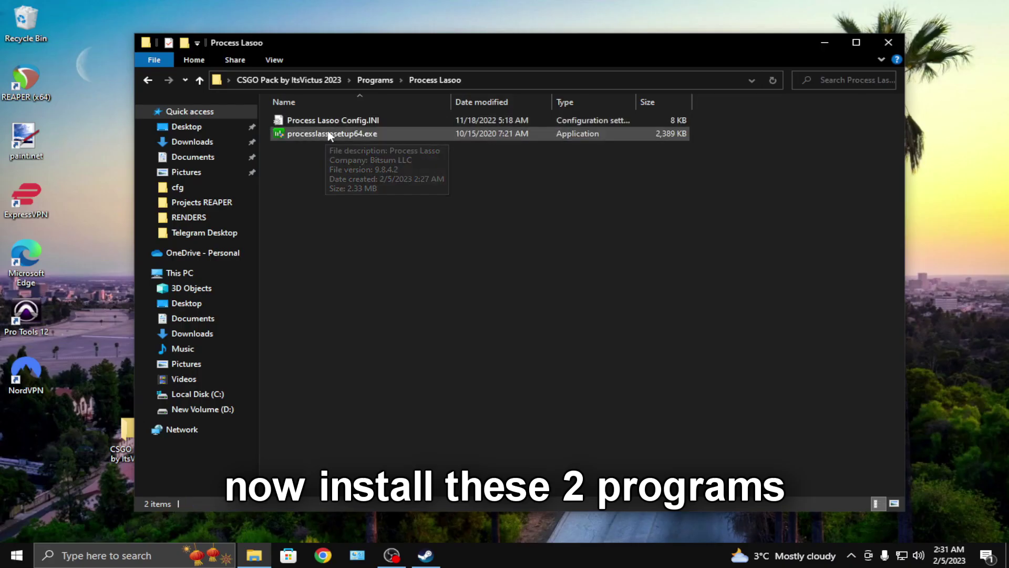
Run processlassosetup64.exe and install Process Lasso with the preselected components and install location
{"action": "left_click", "coordinate": [330, 135]}
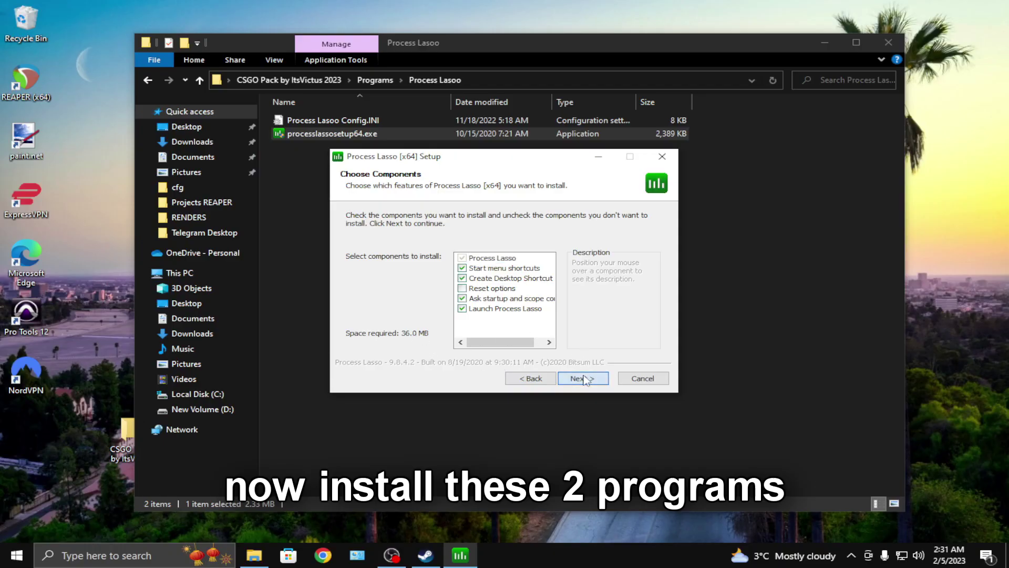
{"action": "left_click", "coordinate": [582, 378]}
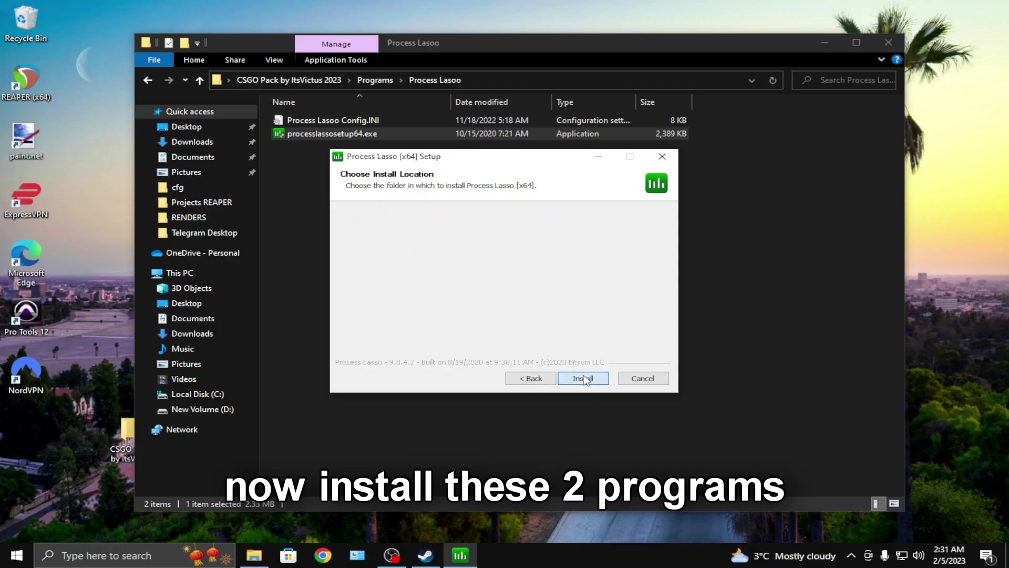
{"action": "left_click", "coordinate": [581, 379]}
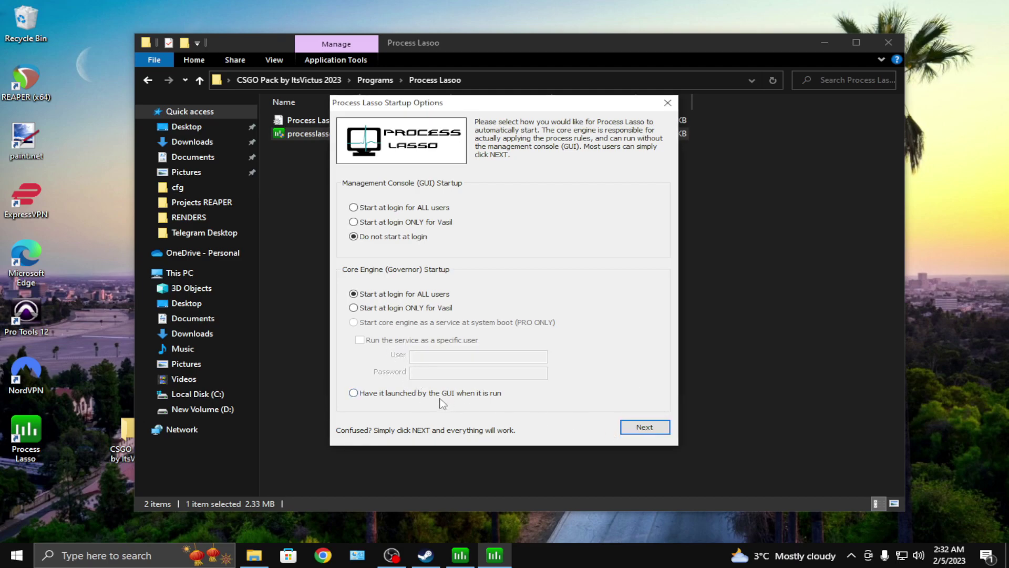
Finish Process Lasso setup with no console start at login, the core engine launched by the GUI, and all processes managed
{"action": "left_click", "coordinate": [639, 428]}
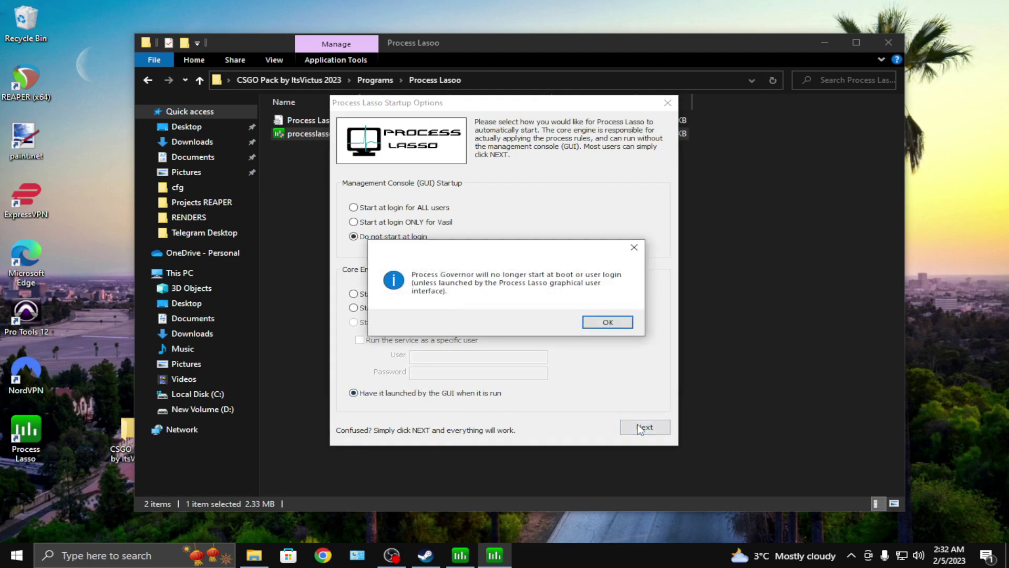
{"action": "left_click", "coordinate": [604, 323]}
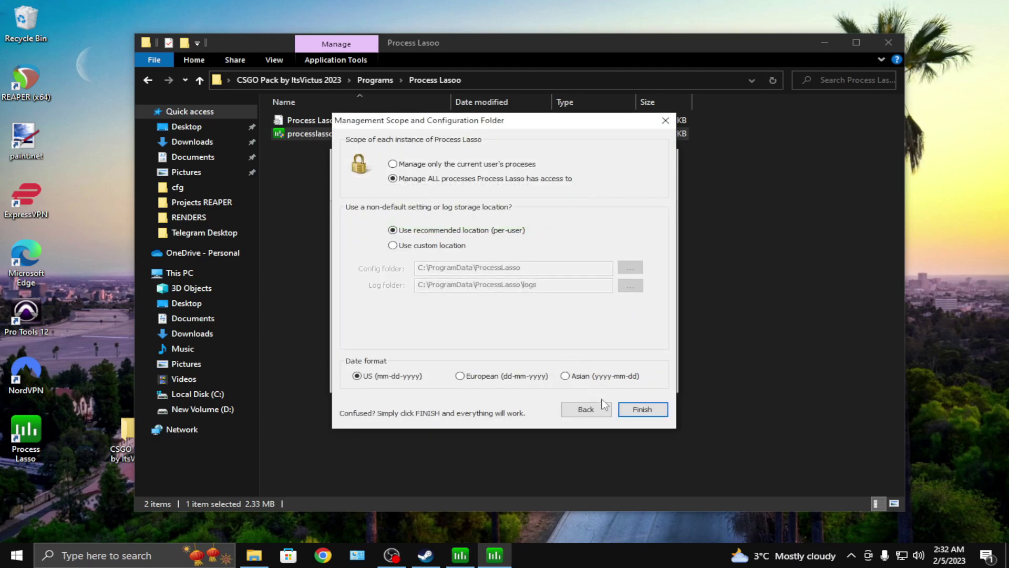
{"action": "left_click", "coordinate": [630, 412]}
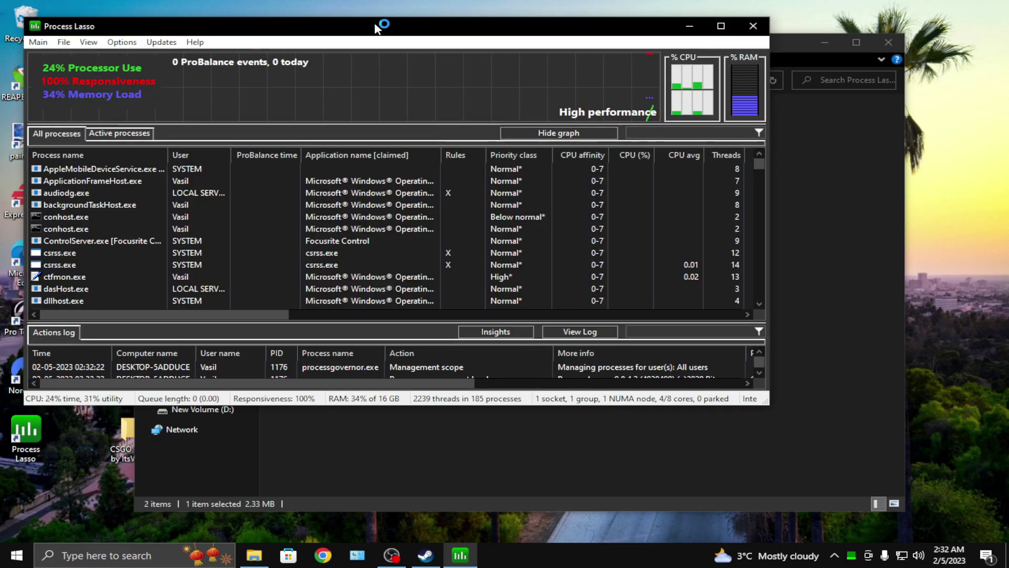
Reposition the Process Lasso window and look through the lists of all processes and active processes
{"action": "left_click_drag", "start_coordinate": [378, 24], "coordinate": [475, 52]}
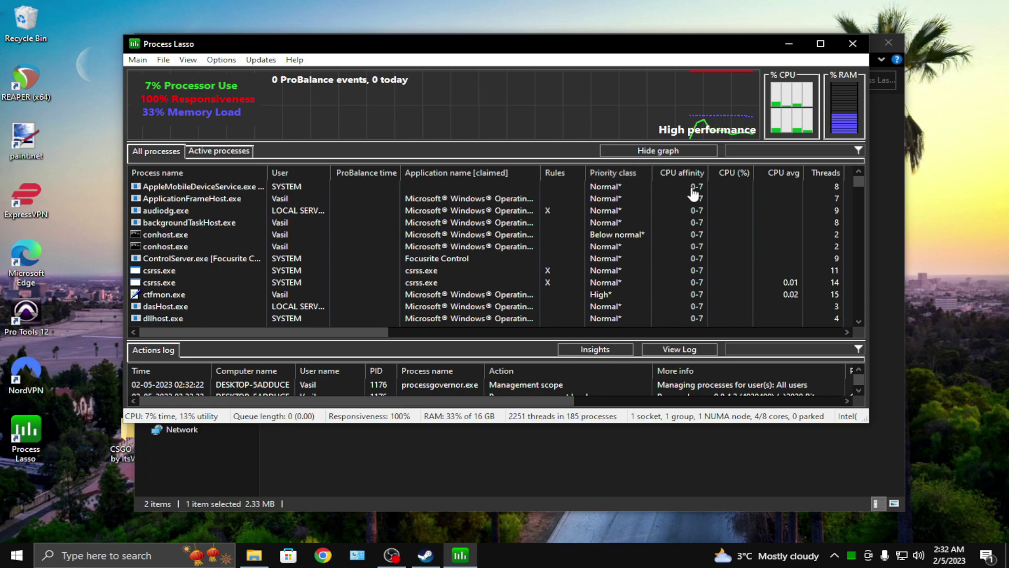
{"action": "left_click_drag", "start_coordinate": [859, 182], "coordinate": [869, 149]}
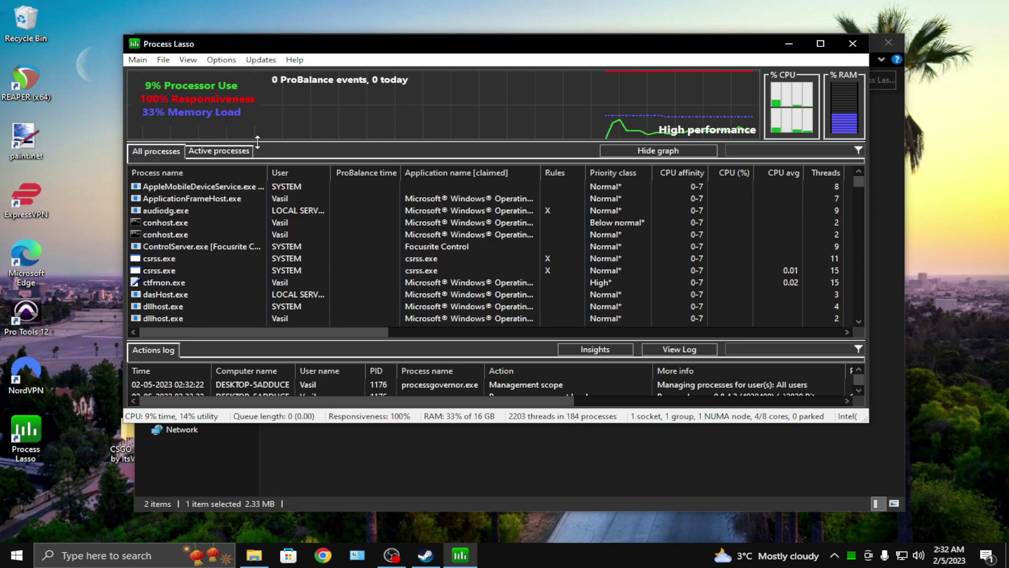
{"action": "left_click", "coordinate": [228, 153]}
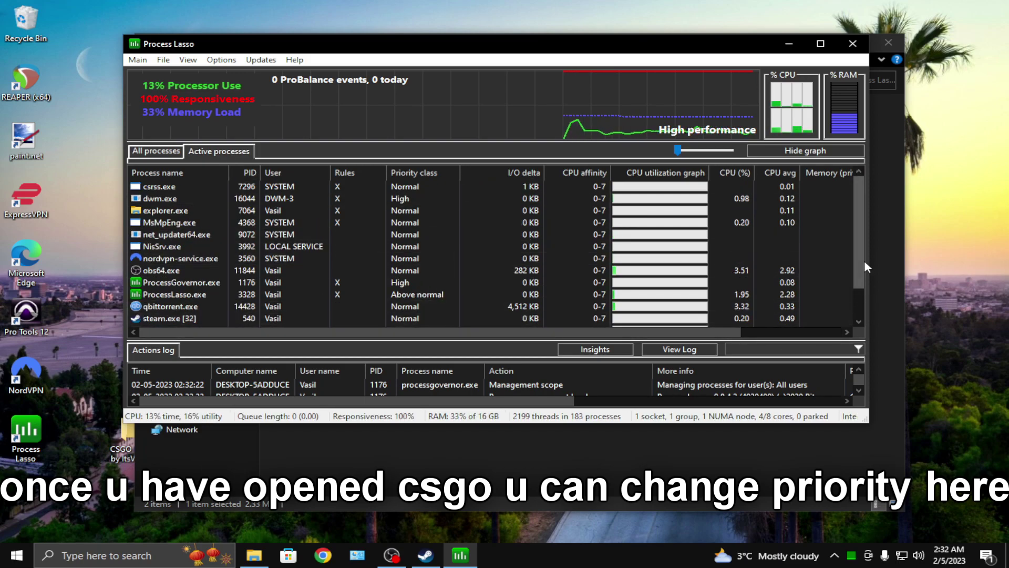
{"action": "left_click_drag", "start_coordinate": [862, 255], "coordinate": [866, 188]}
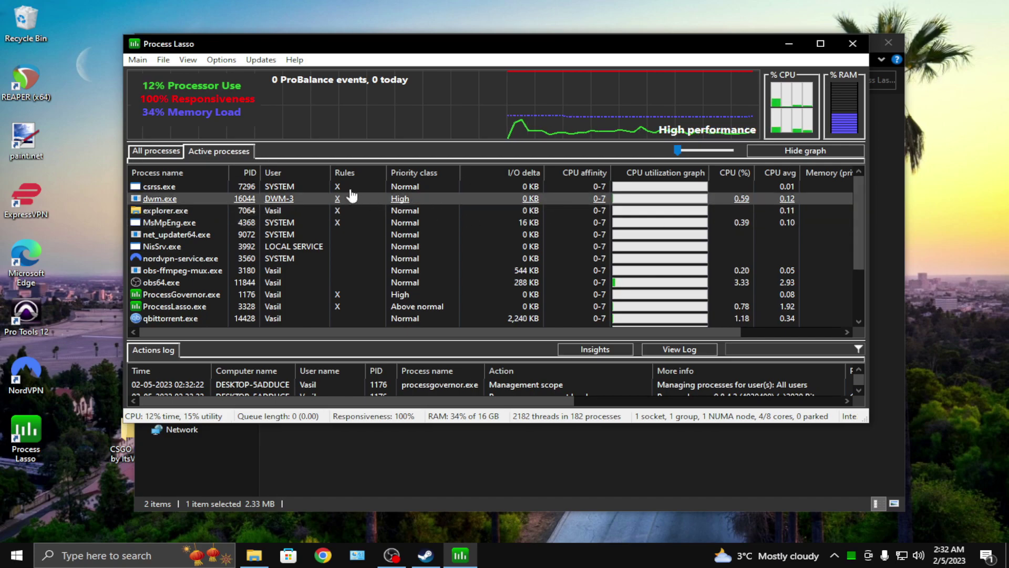
{"action": "left_click", "coordinate": [169, 150]}
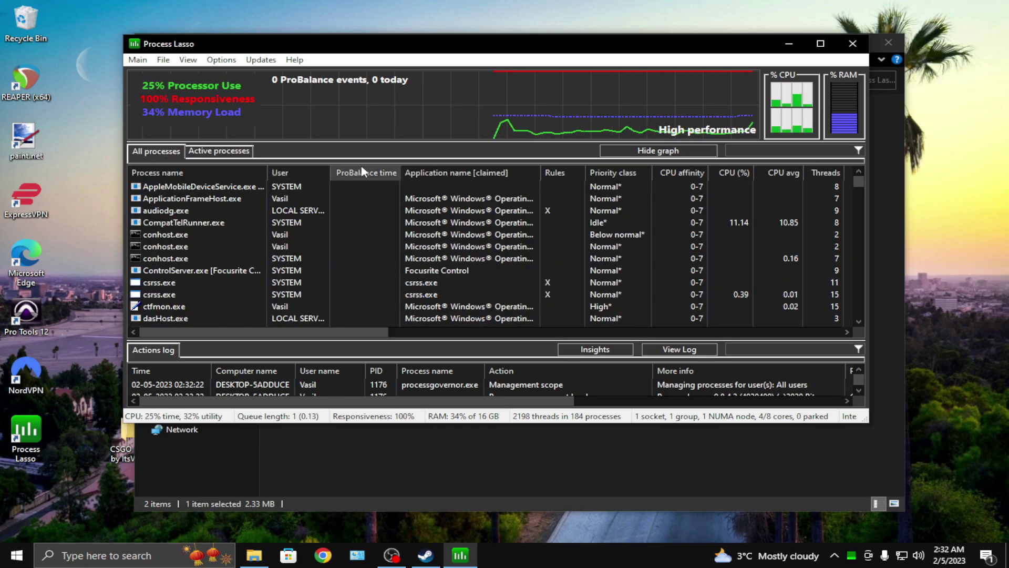
Inspect the Always priority class choices for AppleMobileDeviceService.exe, dismiss them without choosing one, and close Process Lasso
{"action": "left_click", "coordinate": [615, 187]}
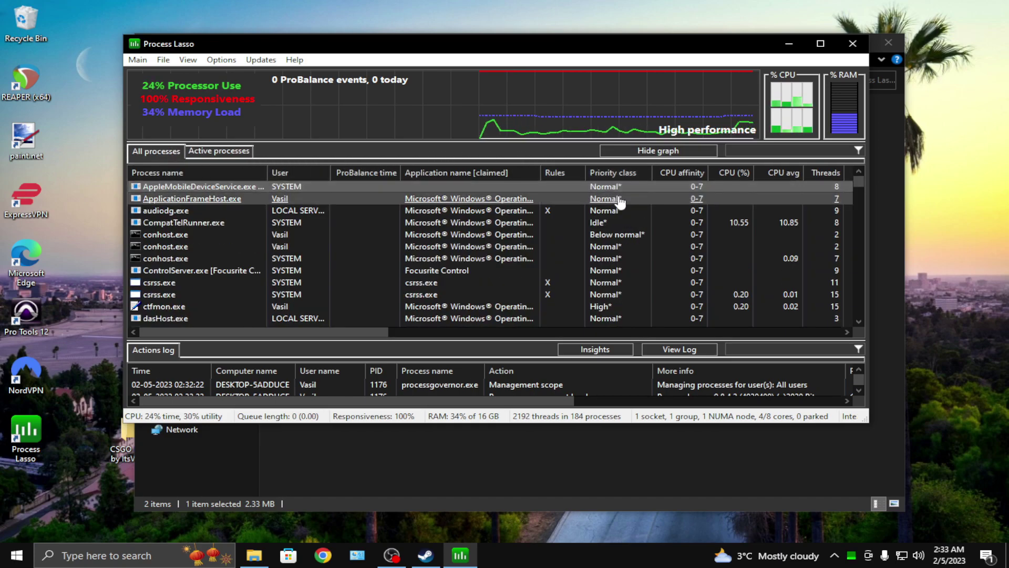
{"action": "right_click", "coordinate": [613, 185]}
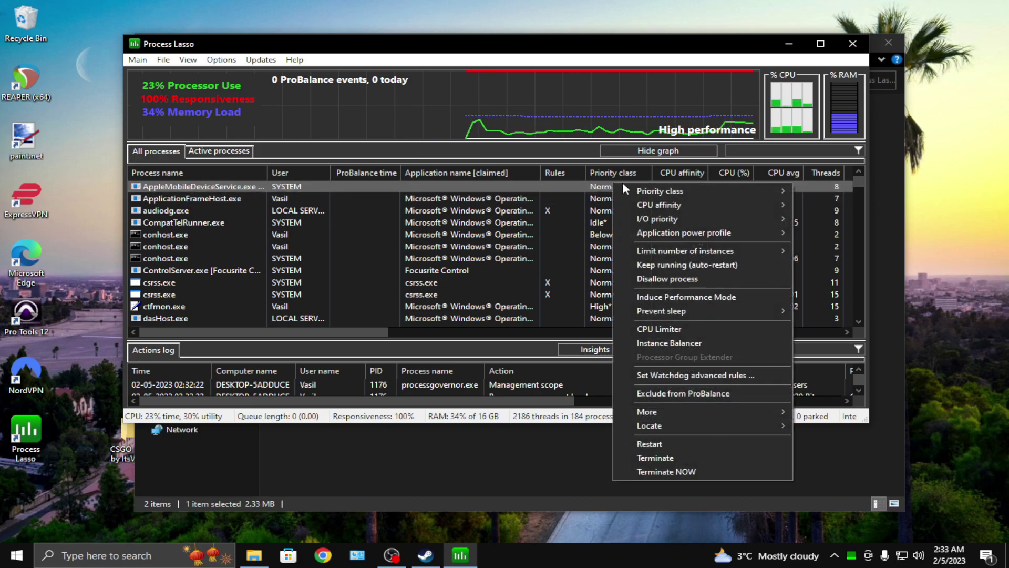
{"action": "mouse_move", "coordinate": [664, 189]}
{"action": "mouse_move", "coordinate": [799, 204]}
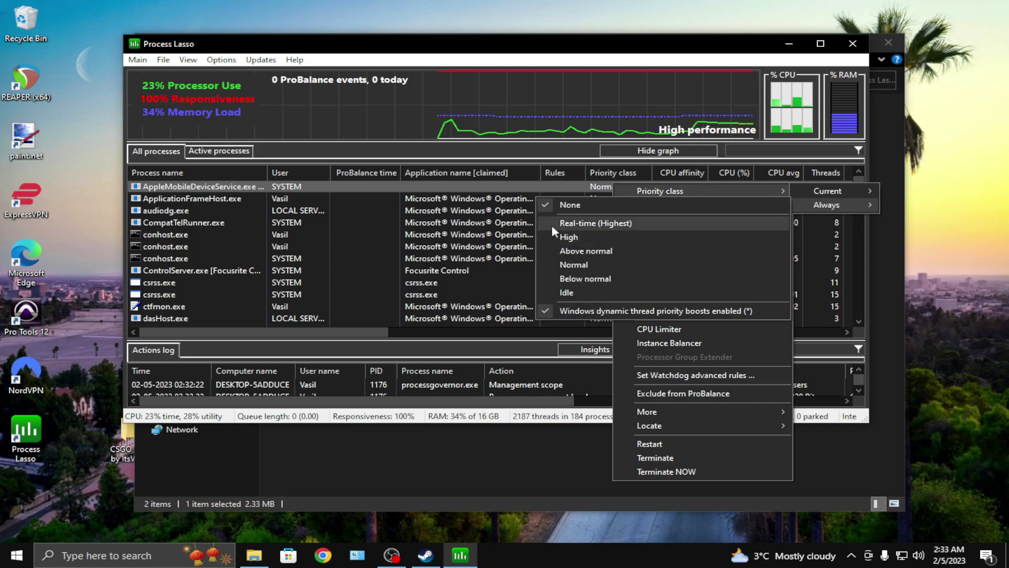
{"action": "left_click", "coordinate": [498, 33]}
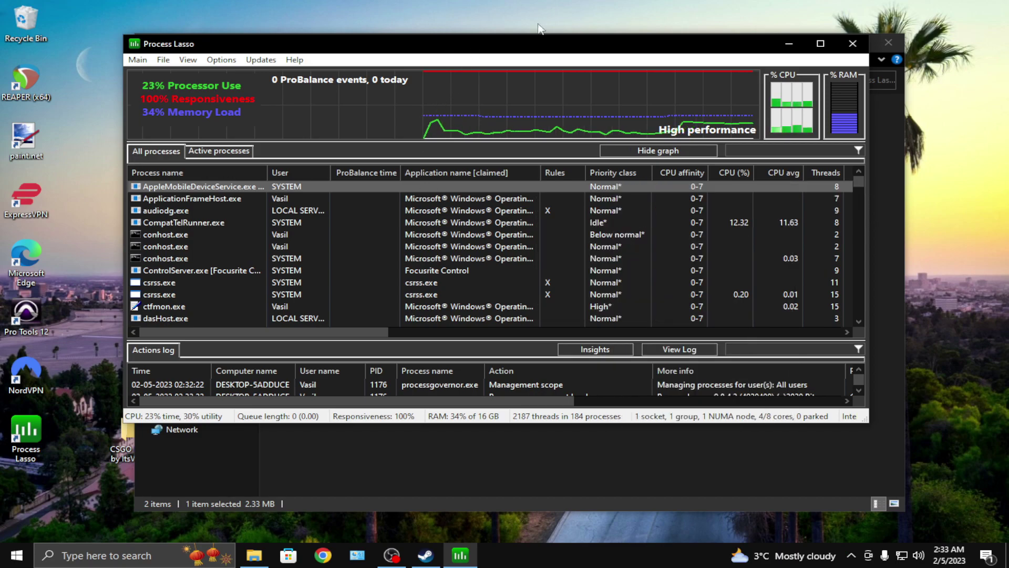
{"action": "left_click", "coordinate": [864, 40]}
Launch TimerResolution.exe from the pack's Timer Resolution program folder, close its window and return to the main pack folder
{"action": "left_click", "coordinate": [276, 80]}
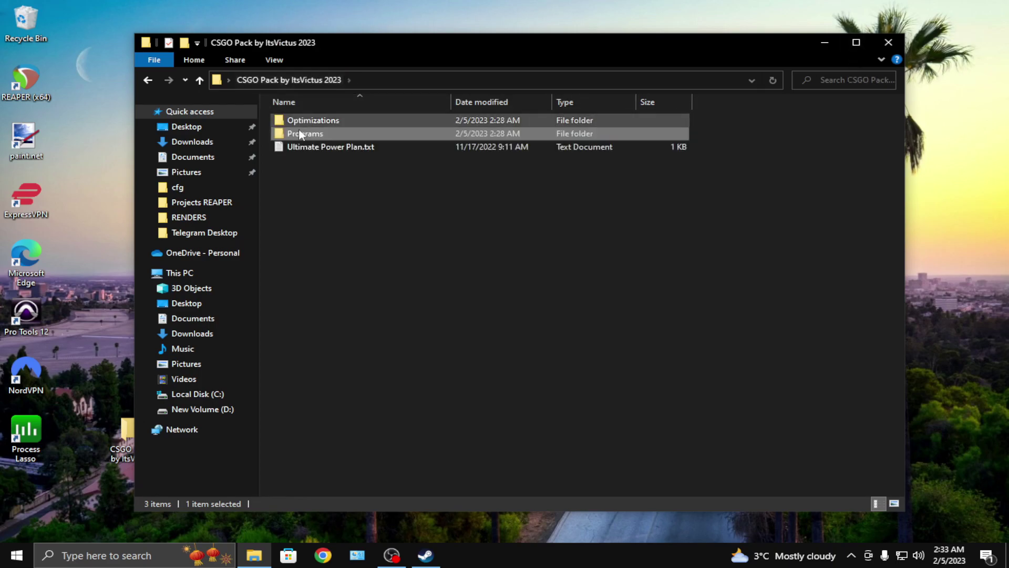
{"action": "double_click", "coordinate": [308, 134]}
{"action": "left_click", "coordinate": [309, 122]}
{"action": "double_click", "coordinate": [310, 134]}
{"action": "double_click", "coordinate": [310, 121]}
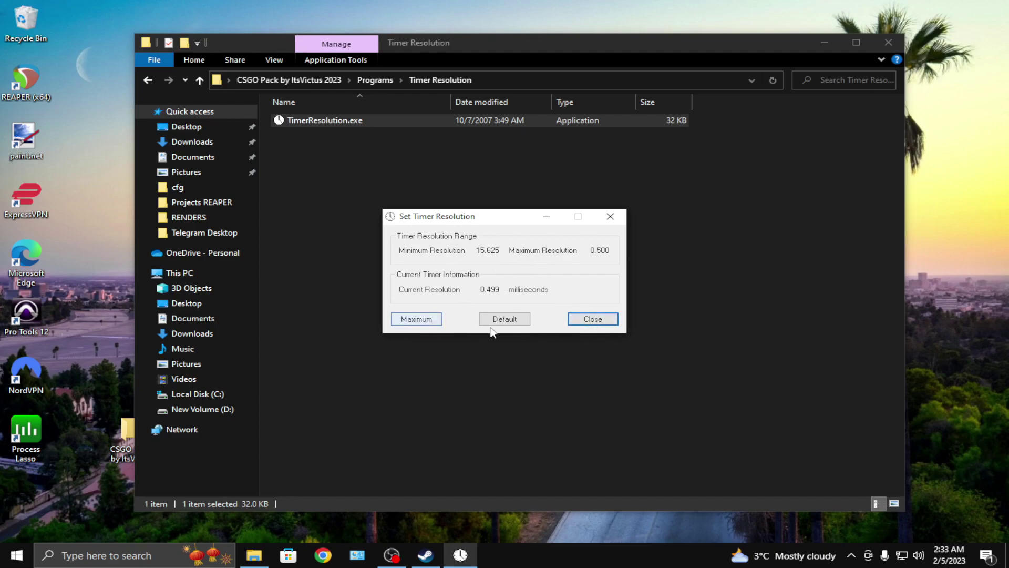
{"action": "left_click", "coordinate": [591, 319]}
{"action": "left_click", "coordinate": [311, 82]}
Search Windows for Edit power plan and activate the Ultimate Performance plan in Power Options
{"action": "left_click", "coordinate": [144, 562]}
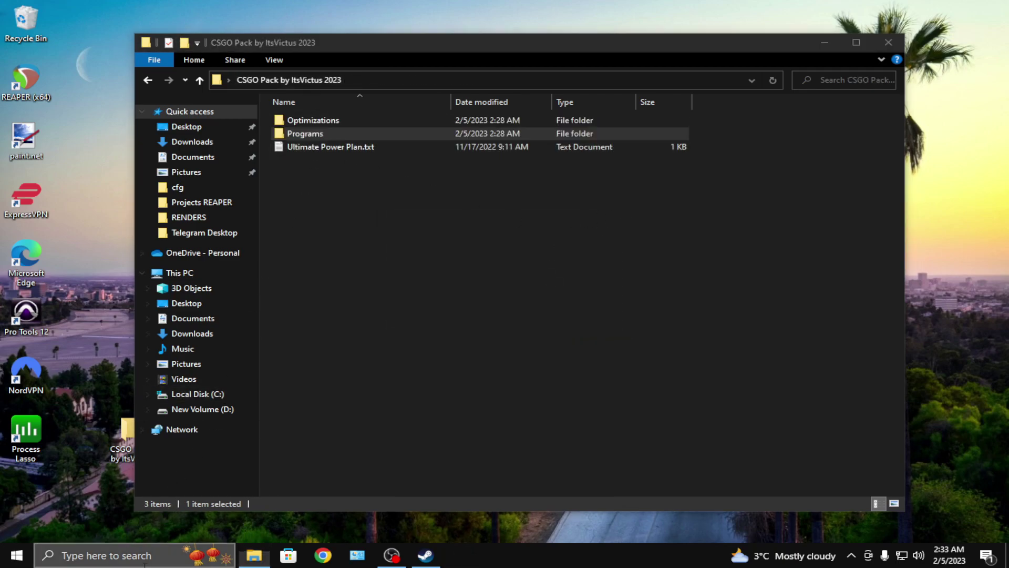
{"action": "type", "text": "edi"}
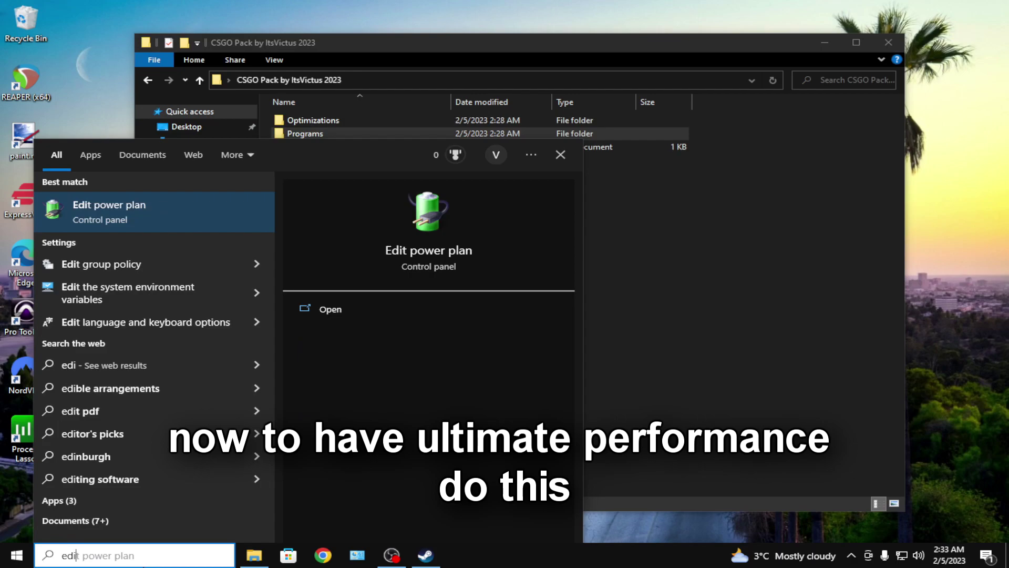
{"action": "left_click", "coordinate": [146, 213]}
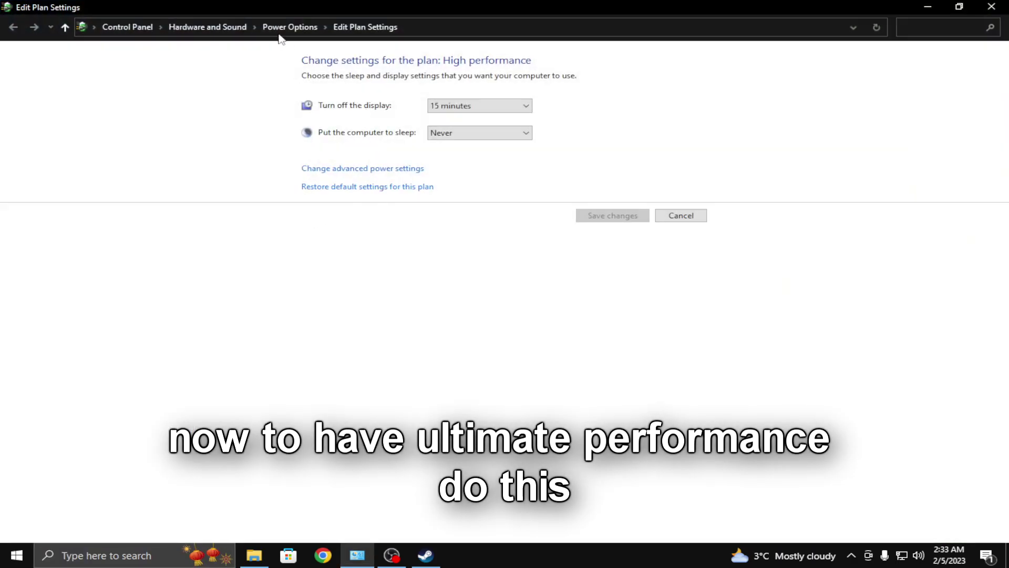
{"action": "left_click", "coordinate": [279, 28]}
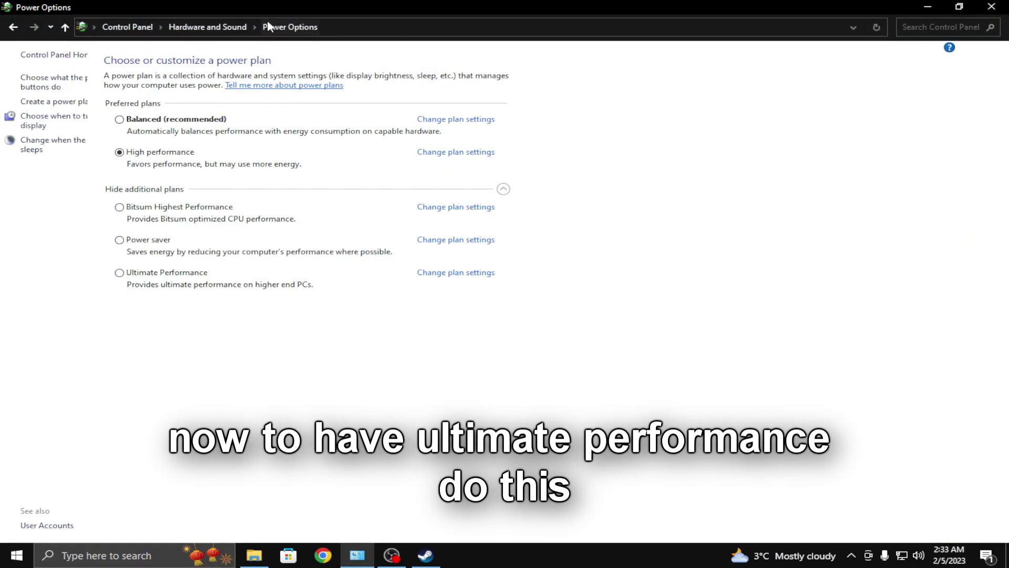
{"action": "left_click", "coordinate": [172, 273]}
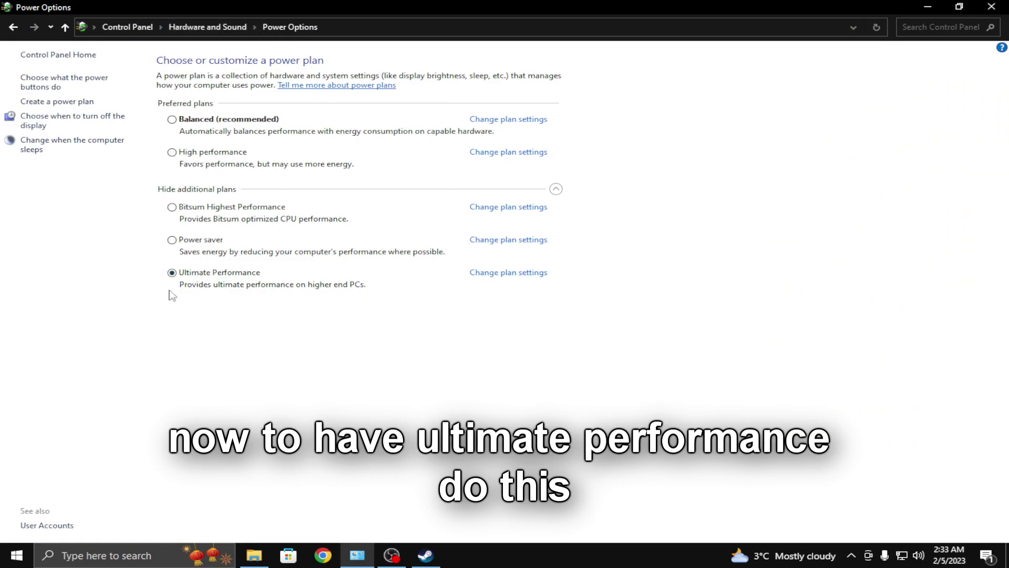
Search Windows for Command Prompt and launch it as administrator
{"action": "key", "text": "super"}
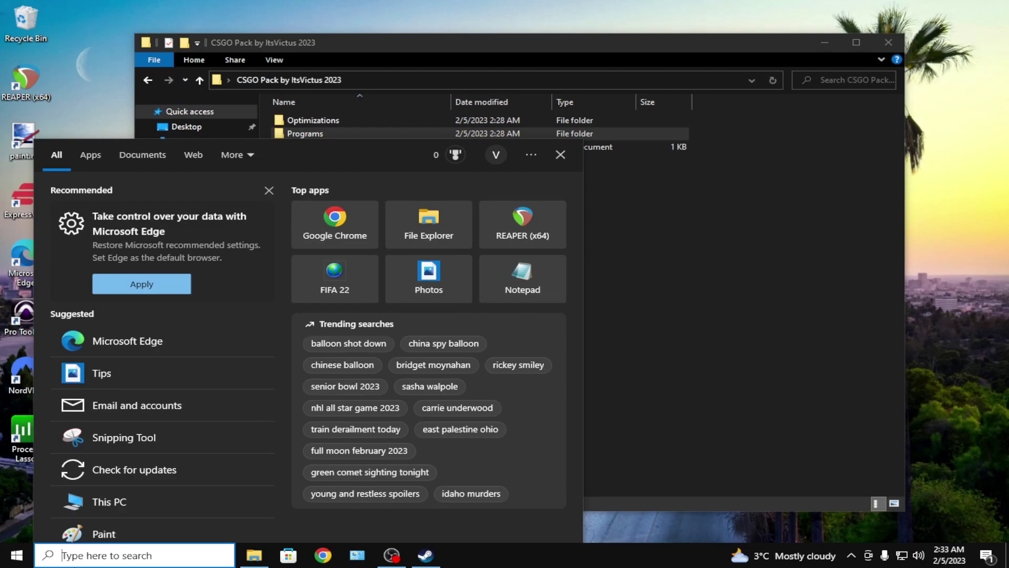
{"action": "type", "text": "c"}
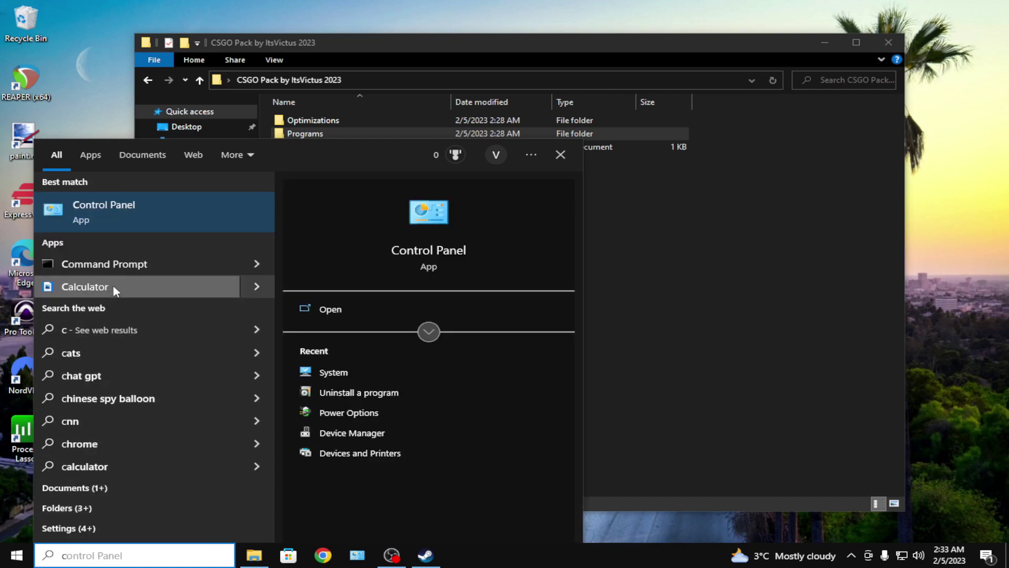
{"action": "right_click", "coordinate": [153, 254]}
{"action": "left_click", "coordinate": [173, 269]}
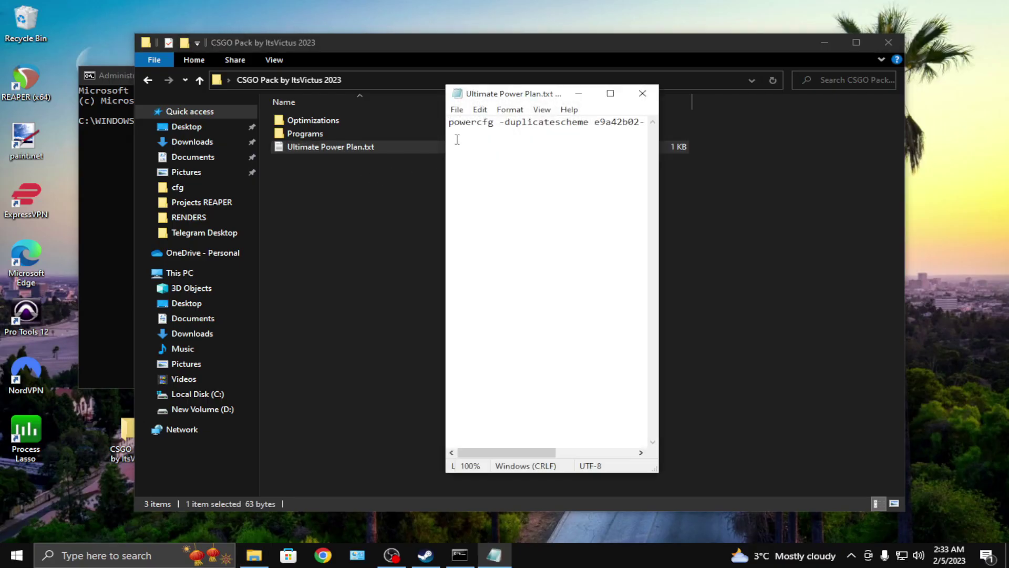
Copy the command from Ultimate Power Plan.txt and run powercfg -duplicatescheme e9a42b02-d5df-448d-aa00-03f14749eb61 in the administrator Command Prompt
{"action": "double_click", "coordinate": [615, 121]}
{"action": "key", "text": "ctrl+c"}
{"action": "left_click", "coordinate": [578, 95]}
{"action": "left_click", "coordinate": [107, 205]}
{"action": "key", "text": "ctrl+v"}
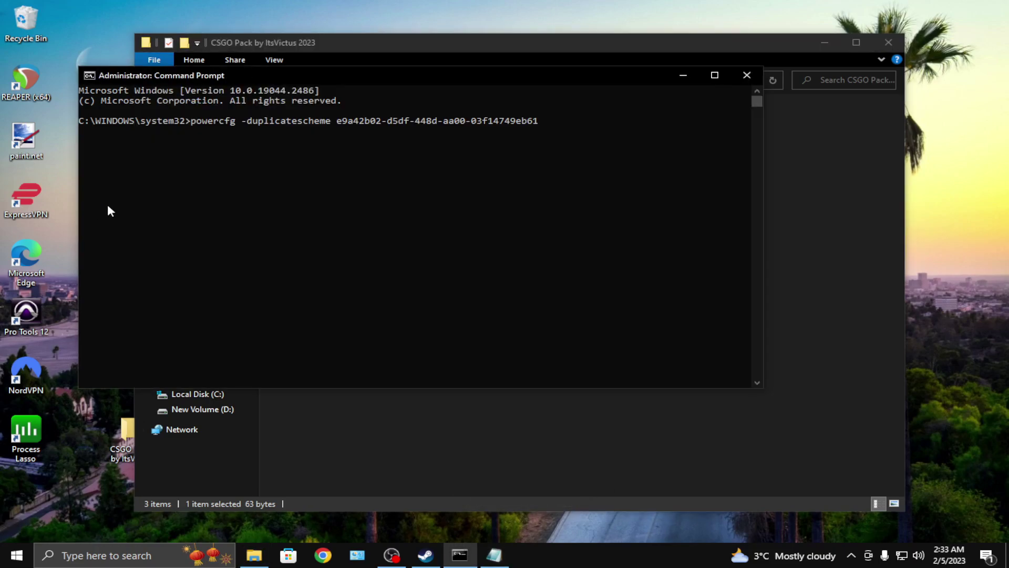
{"action": "key", "text": "Return"}
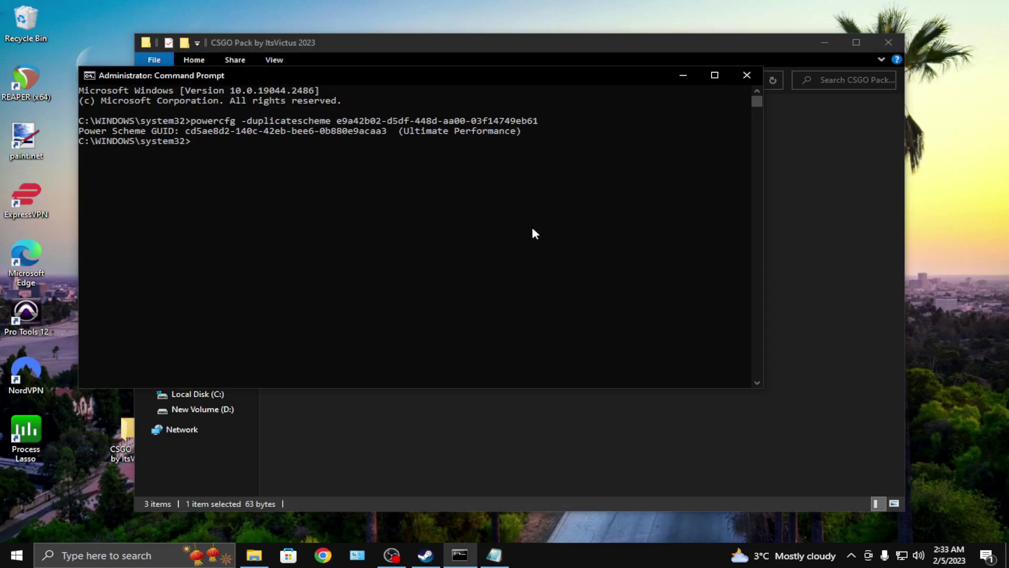
Close the Command Prompt and the pack folder window, and move the CSGO Pack folder higher up on the desktop
{"action": "left_click", "coordinate": [747, 75]}
{"action": "left_click", "coordinate": [888, 42]}
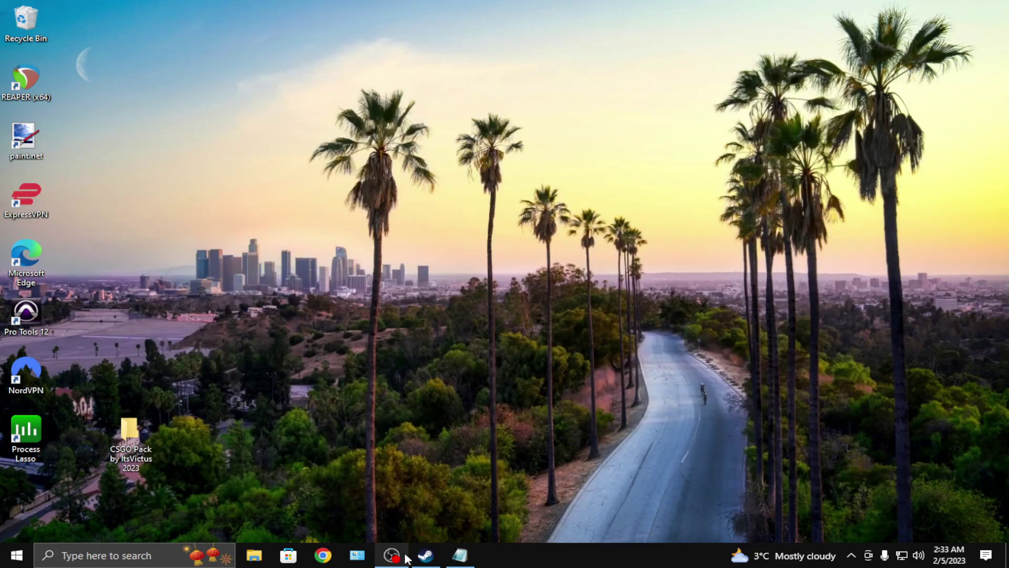
{"action": "left_click_drag", "start_coordinate": [158, 445], "coordinate": [342, 87]}
{"action": "left_click_drag", "start_coordinate": [777, 232], "coordinate": [468, 27]}
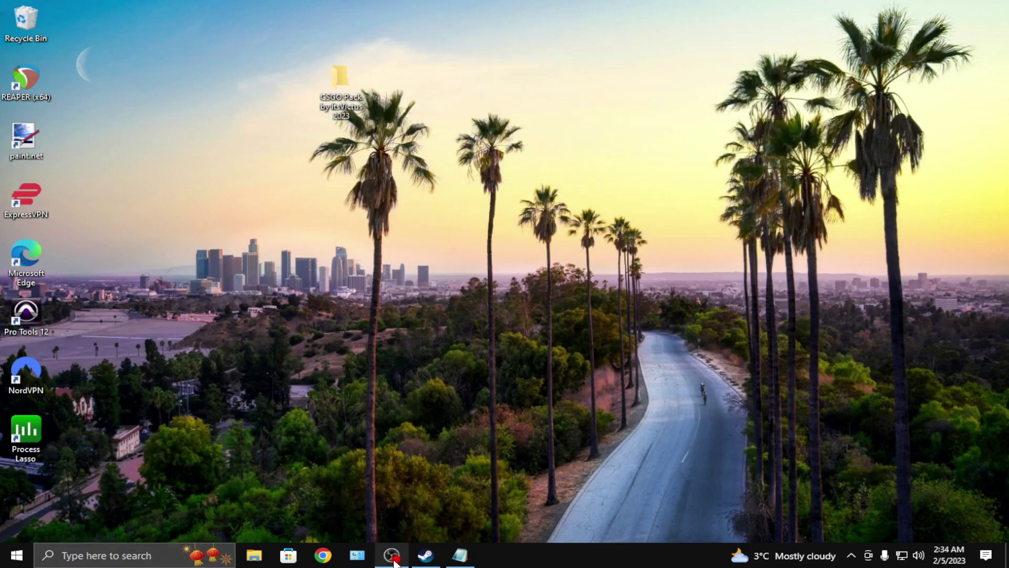
Search Windows for the advanced system settings, open the Performance settings and place the Performance Options window beside System Properties
{"action": "left_click", "coordinate": [136, 549]}
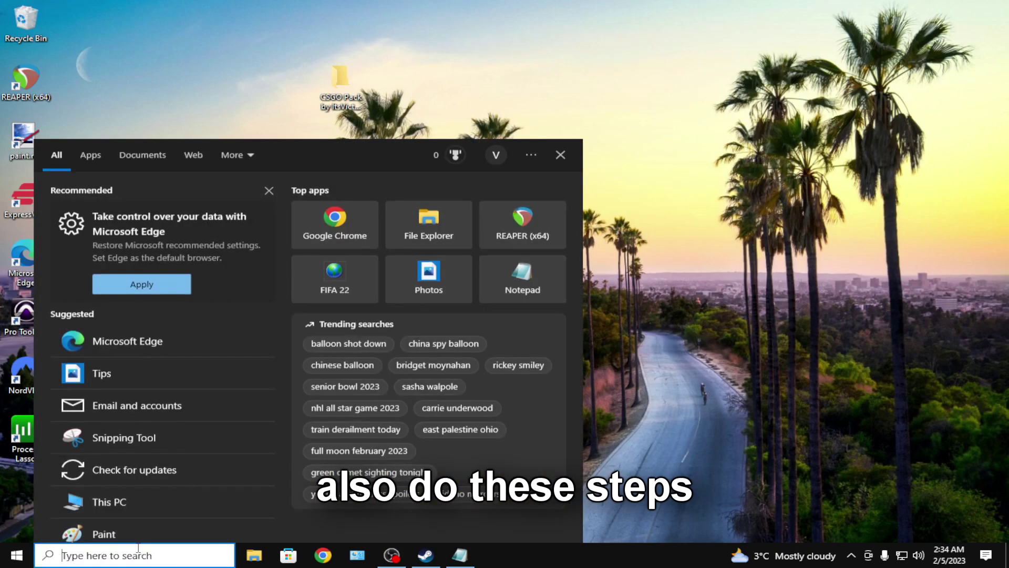
{"action": "type", "text": "adva"}
{"action": "left_click", "coordinate": [174, 217]}
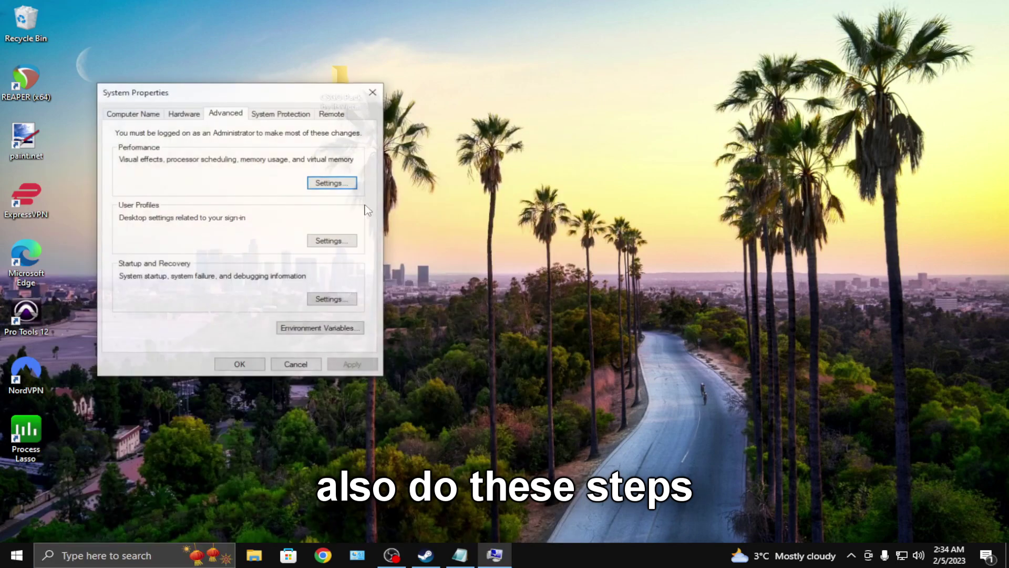
{"action": "left_click", "coordinate": [332, 183]}
{"action": "left_click_drag", "start_coordinate": [255, 143], "coordinate": [497, 107]}
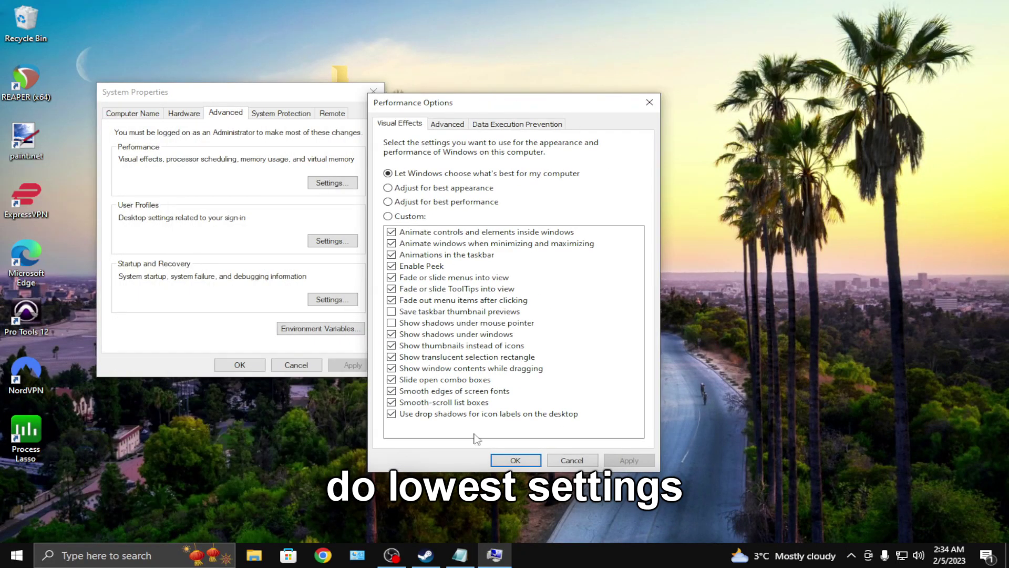
Apply the visual effects option Let Windows choose what's best for my computer, and close Performance Options and System Properties
{"action": "left_click", "coordinate": [476, 202]}
{"action": "left_click", "coordinate": [473, 188]}
{"action": "left_click", "coordinate": [467, 175]}
{"action": "left_click", "coordinate": [626, 458]}
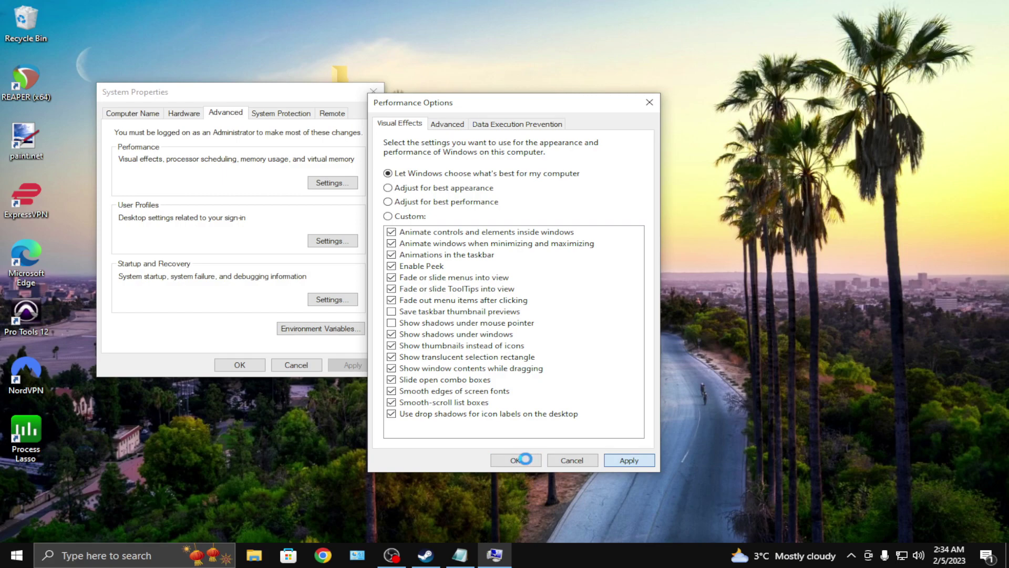
{"action": "left_click", "coordinate": [521, 460]}
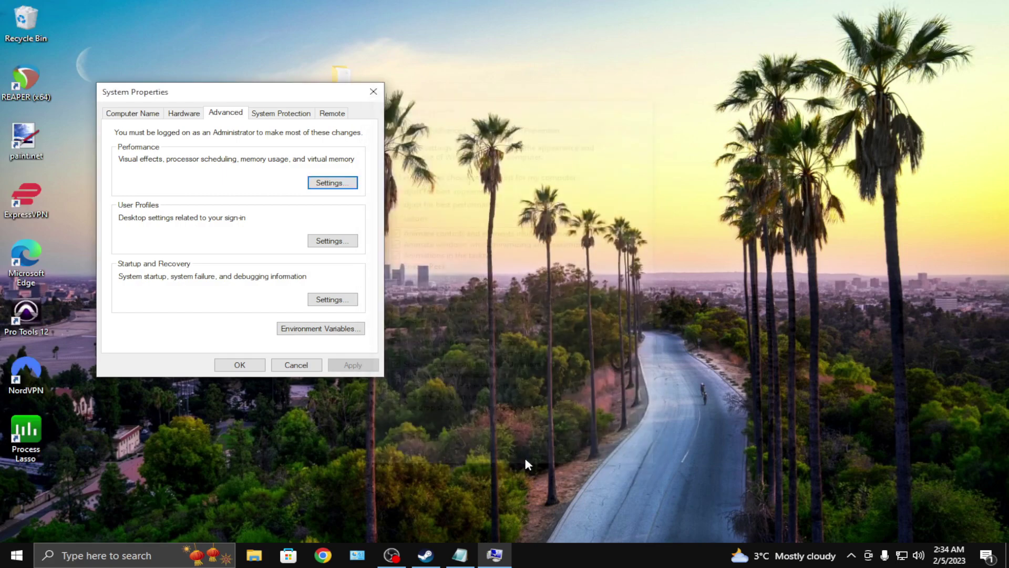
{"action": "left_click", "coordinate": [252, 369]}
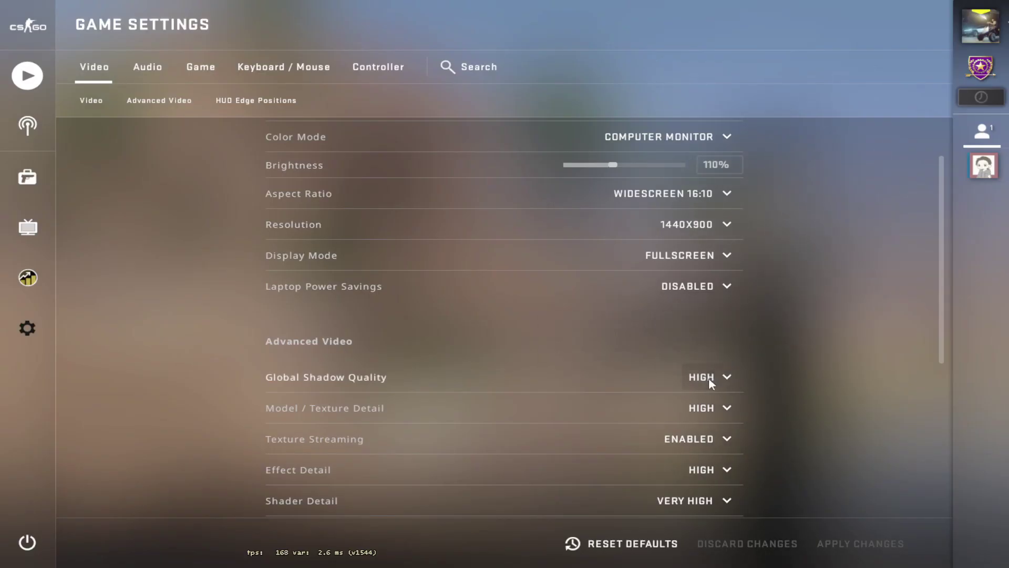
In the CS:GO advanced video settings, set Global Shadow Quality to Very Low, Model / Texture Detail to Low and Texture Streaming to Disabled
{"action": "left_click", "coordinate": [707, 377]}
{"action": "left_click", "coordinate": [708, 410]}
{"action": "left_click", "coordinate": [727, 408]}
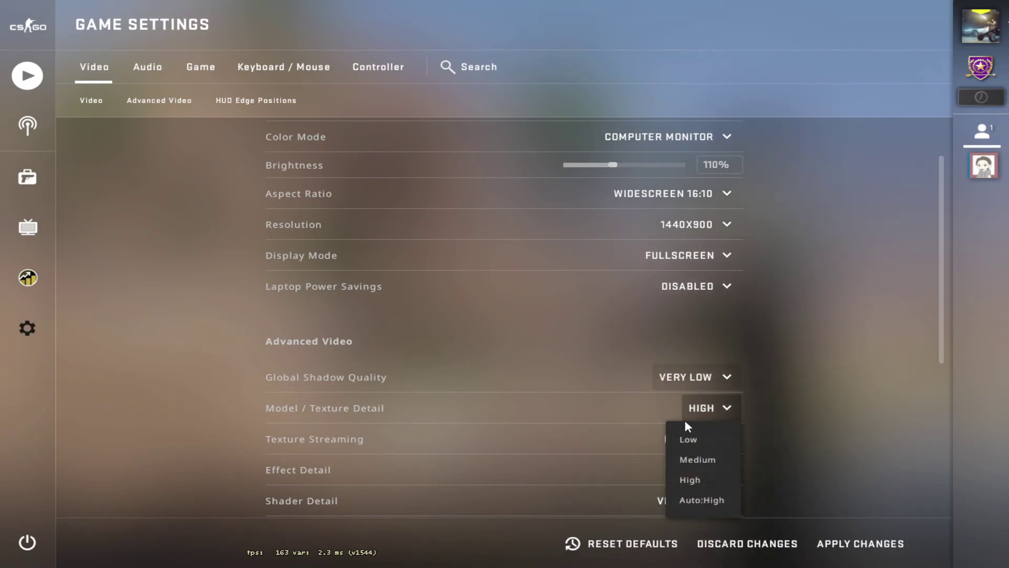
{"action": "left_click", "coordinate": [697, 436]}
{"action": "left_click", "coordinate": [699, 438]}
{"action": "left_click", "coordinate": [673, 470]}
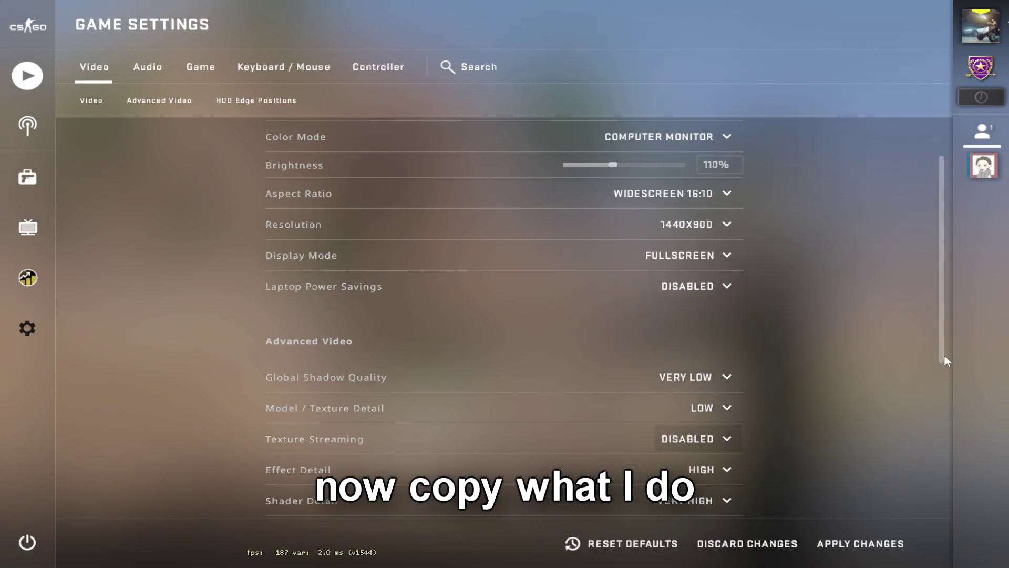
Set both Effect Detail and Shader Detail to Low in the advanced video settings
{"action": "scroll", "coordinate": [948, 368], "scroll_direction": "down", "scroll_amount": 2}
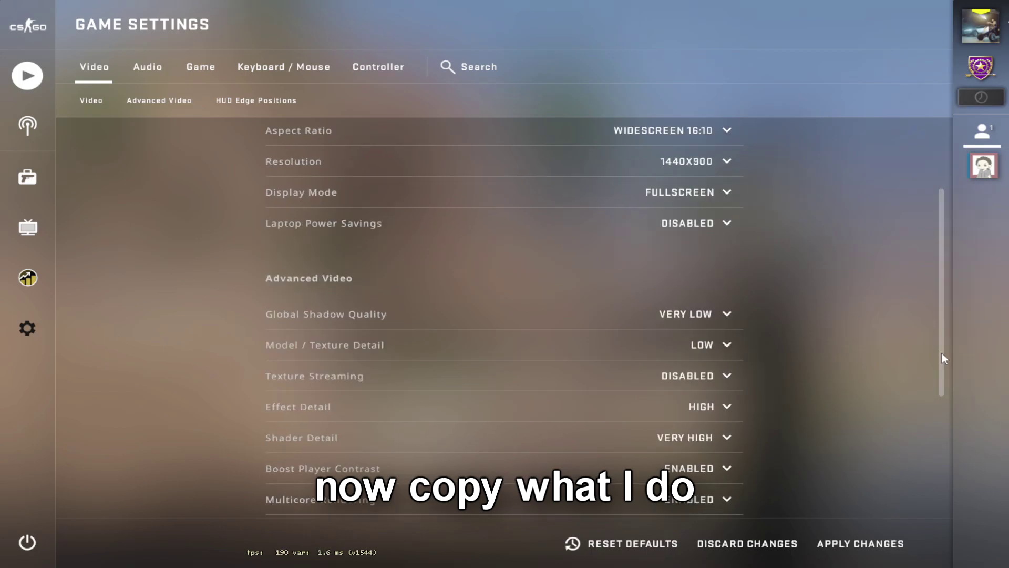
{"action": "scroll", "coordinate": [948, 436], "scroll_direction": "down", "scroll_amount": 4}
{"action": "scroll", "coordinate": [947, 442], "scroll_direction": "down", "scroll_amount": 1}
{"action": "left_click", "coordinate": [707, 225]}
{"action": "left_click", "coordinate": [687, 255]}
{"action": "left_click", "coordinate": [699, 255]}
{"action": "left_click", "coordinate": [685, 284]}
Set Boost Player Contrast to Disabled and Multicore Rendering to Enabled
{"action": "left_click", "coordinate": [683, 287]}
{"action": "left_click", "coordinate": [682, 316]}
{"action": "left_click", "coordinate": [718, 320]}
{"action": "left_click", "coordinate": [699, 362]}
Set Multisampling Anti-Aliasing Mode to None, FXAA Anti-Aliasing to Disabled and Texture Filtering Mode to Bilinear
{"action": "left_click", "coordinate": [697, 349]}
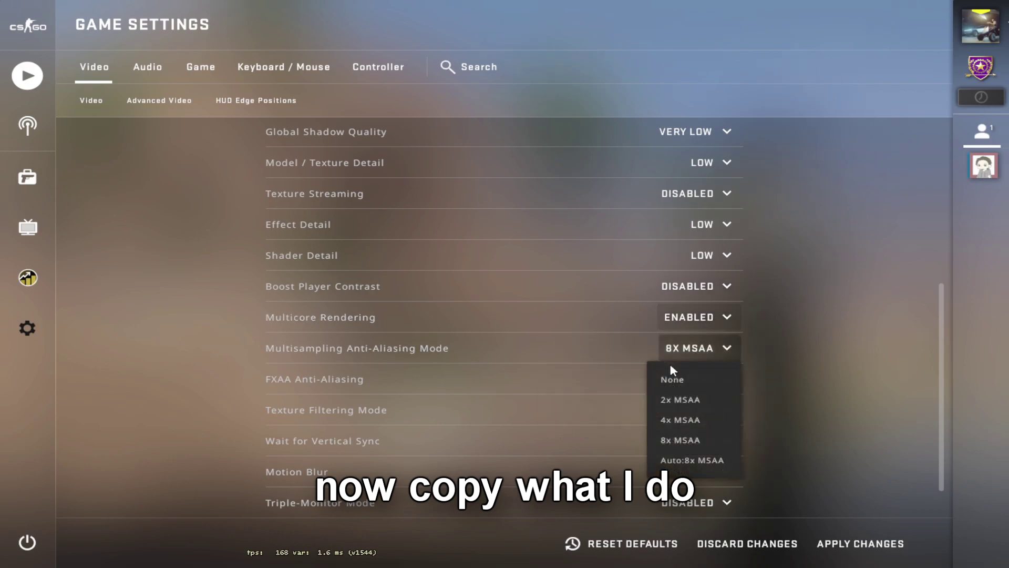
{"action": "left_click", "coordinate": [690, 375]}
{"action": "left_click", "coordinate": [691, 375]}
{"action": "left_click", "coordinate": [660, 408]}
{"action": "left_click", "coordinate": [718, 412]}
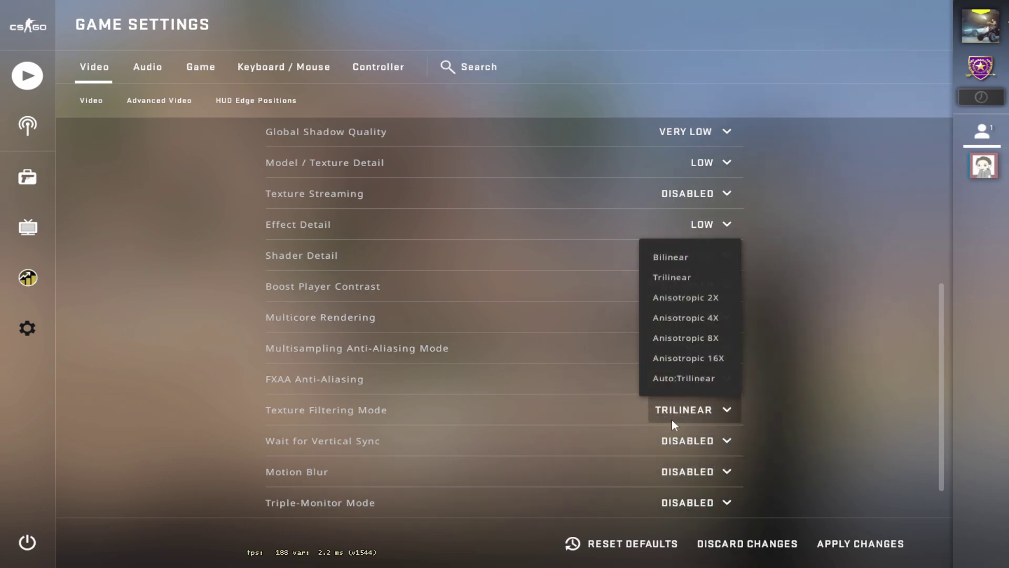
{"action": "left_click", "coordinate": [692, 264]}
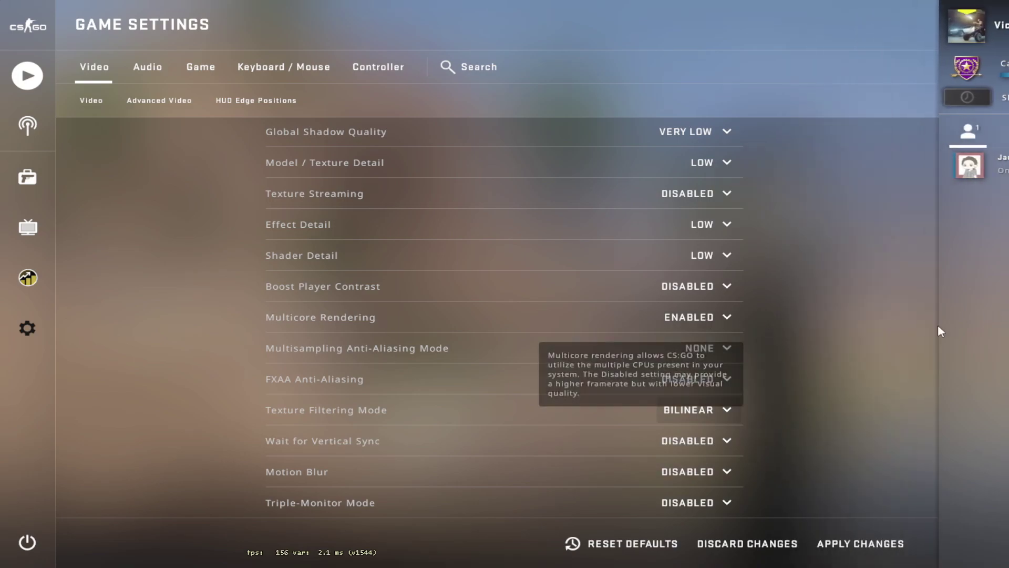
Set the game's aspect ratio to Normal 4:3 and its resolution to 1024x768
{"action": "scroll", "coordinate": [940, 330], "scroll_direction": "down", "scroll_amount": 2}
{"action": "left_click_drag", "start_coordinate": [925, 394], "coordinate": [828, 243]}
{"action": "left_click", "coordinate": [728, 240]}
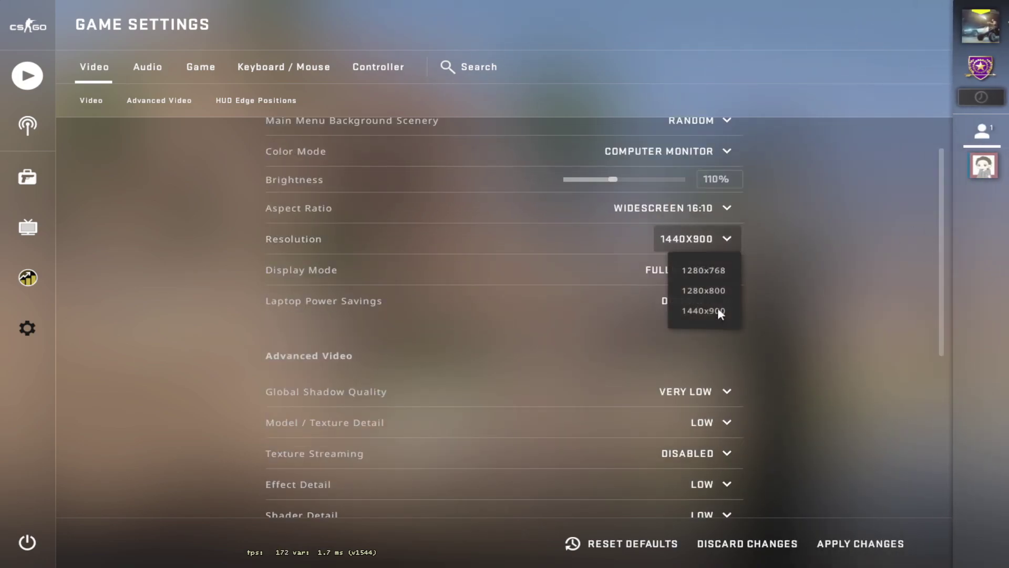
{"action": "left_click", "coordinate": [692, 213]}
{"action": "left_click", "coordinate": [698, 236]}
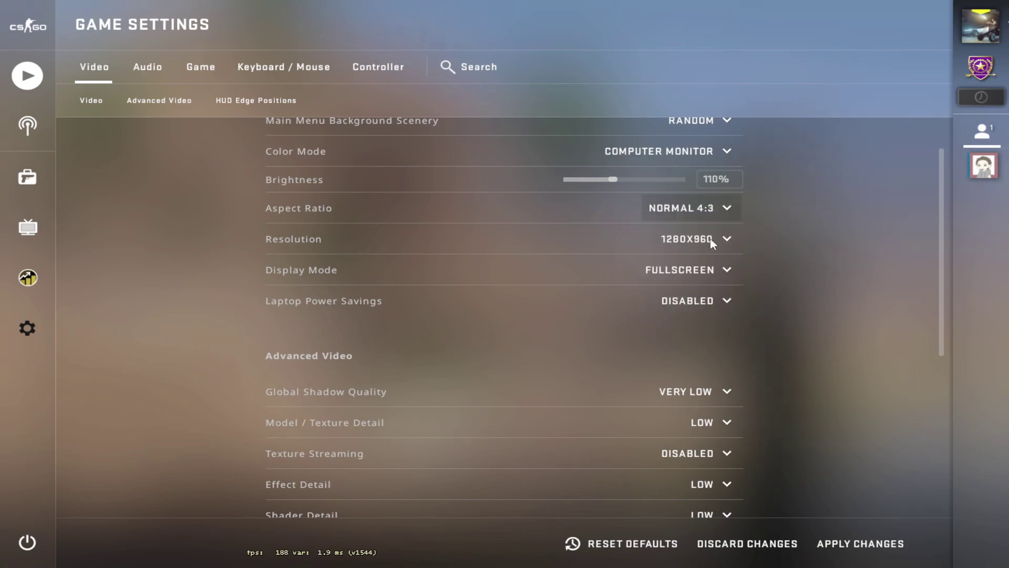
{"action": "left_click", "coordinate": [711, 240]}
{"action": "left_click", "coordinate": [699, 310]}
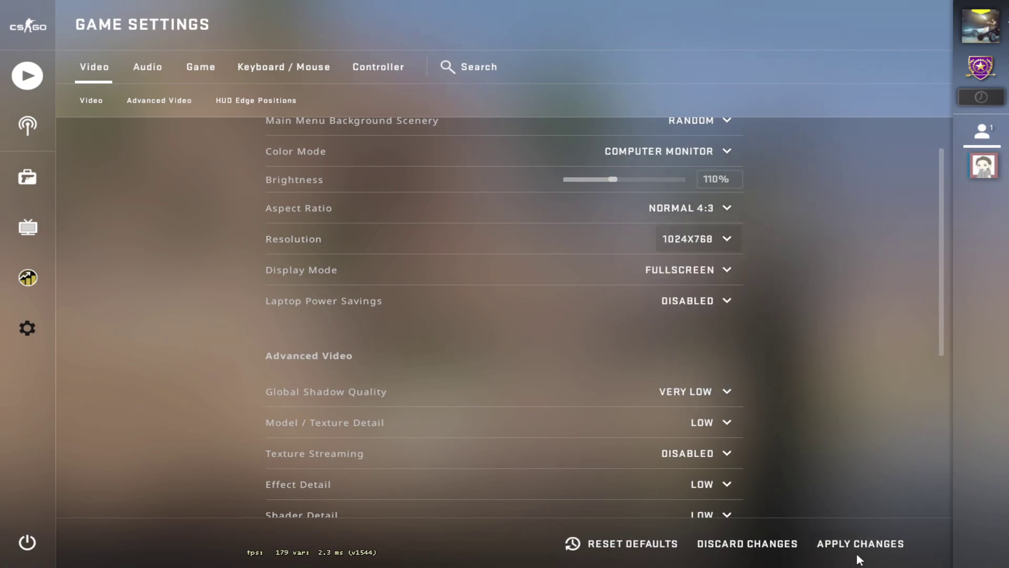